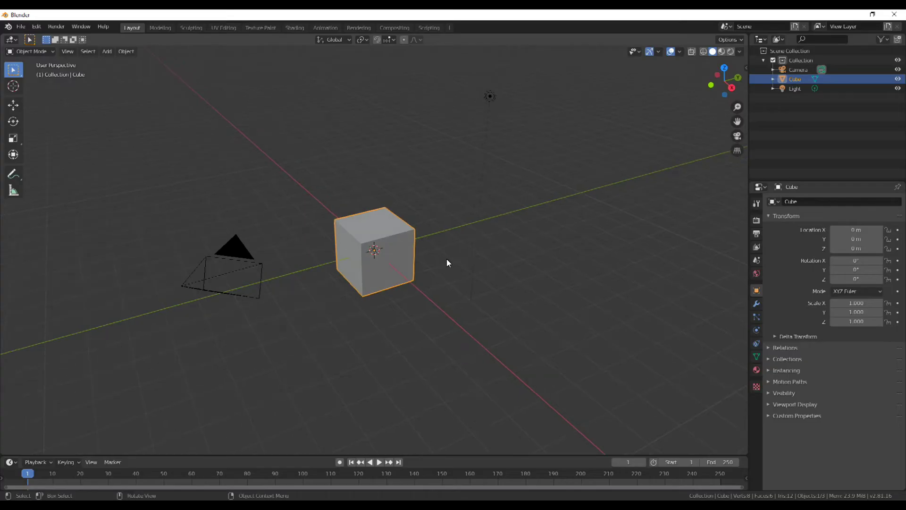
Replace the default cube with a UV sphere at the origin.
key(x)
click(447, 258)
key(shift+a)
mouse_move(447, 259)
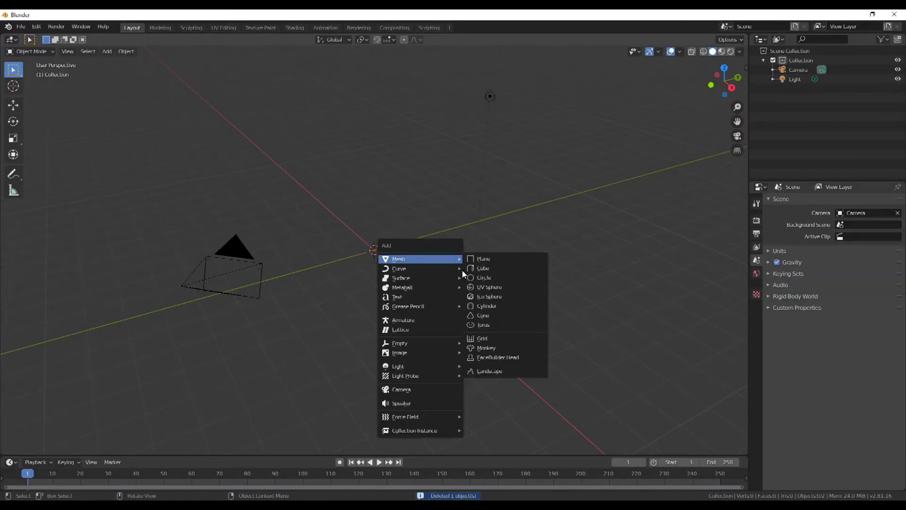
click(494, 288)
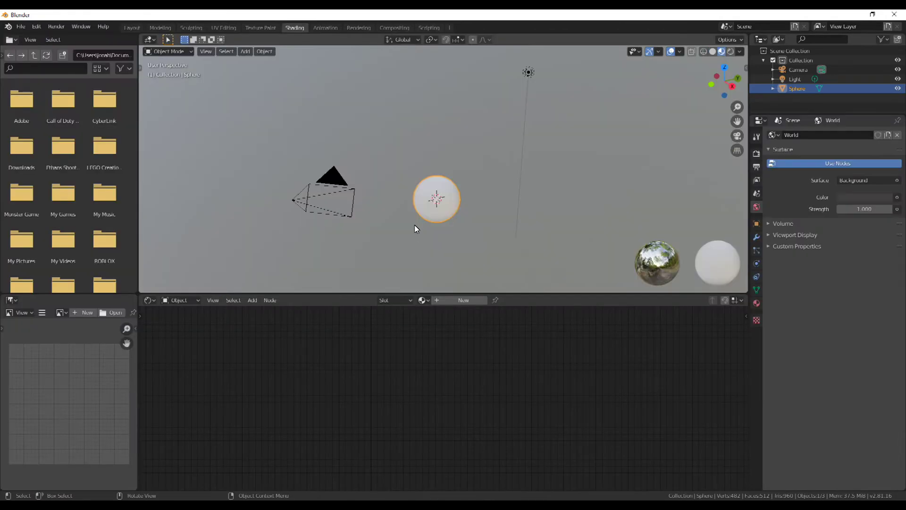
Add a Noise Texture and a ColorRamp to the sphere material, narrowing the ramp stops to about 0.43–0.86.
scroll(444, 234, up, 4)
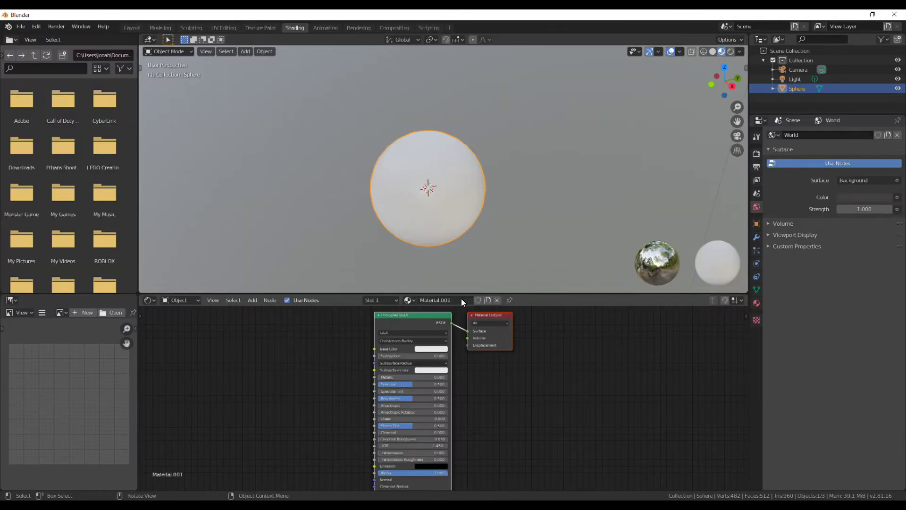
middle_drag(281, 363, 369, 365)
key(shift+a)
click(318, 352)
text(noise)
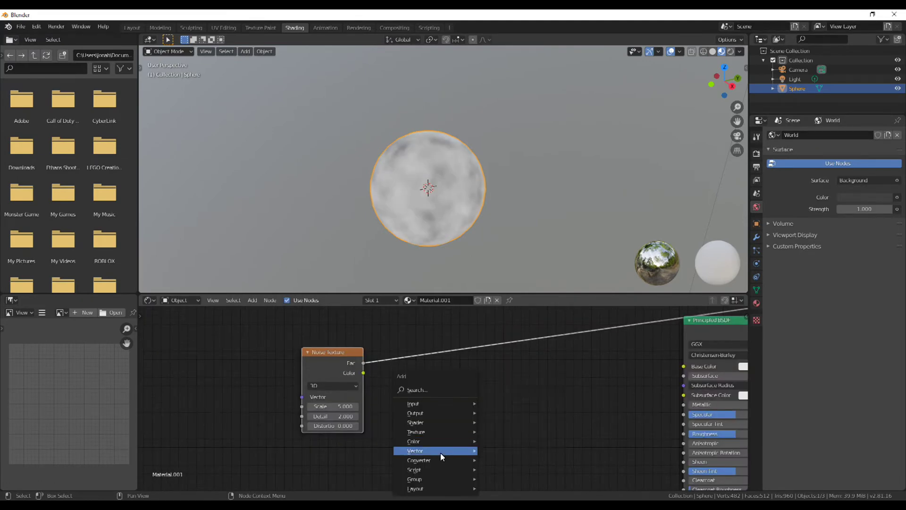
mouse_move(435, 462)
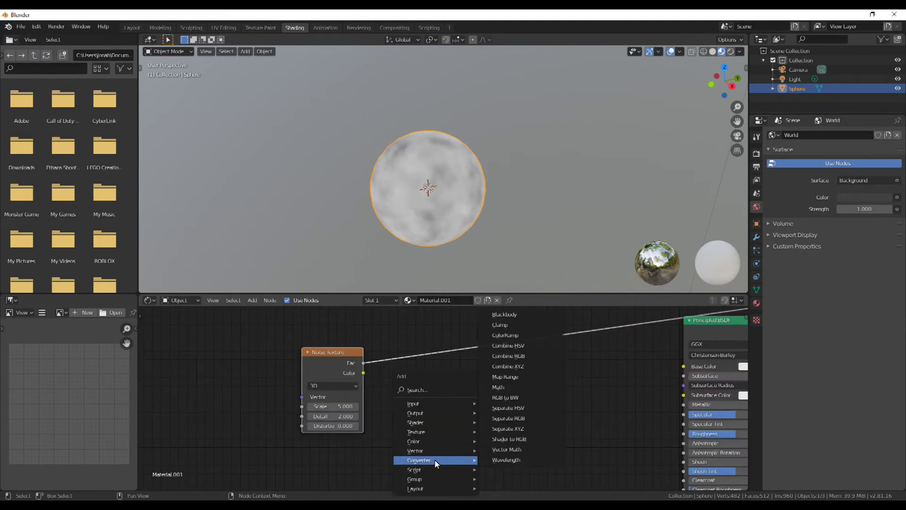
click(505, 334)
click(385, 322)
drag(397, 371, 437, 372)
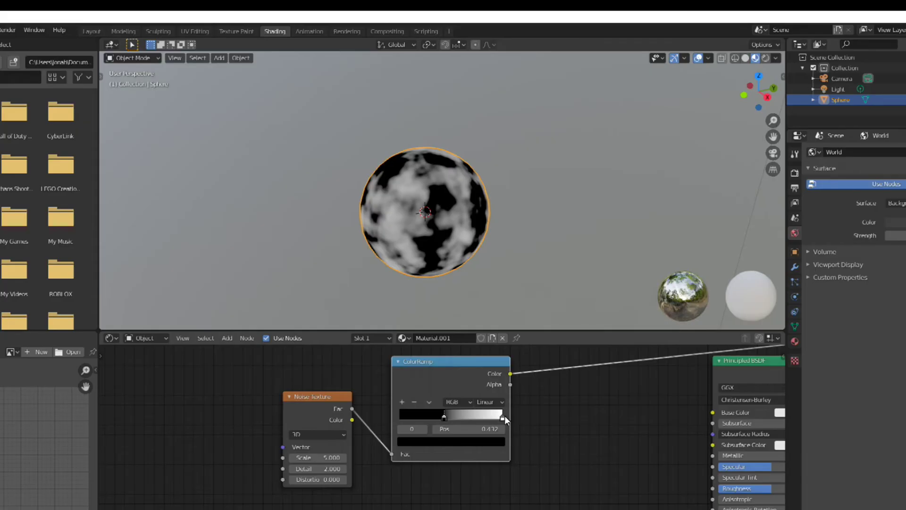
drag(517, 304, 503, 301)
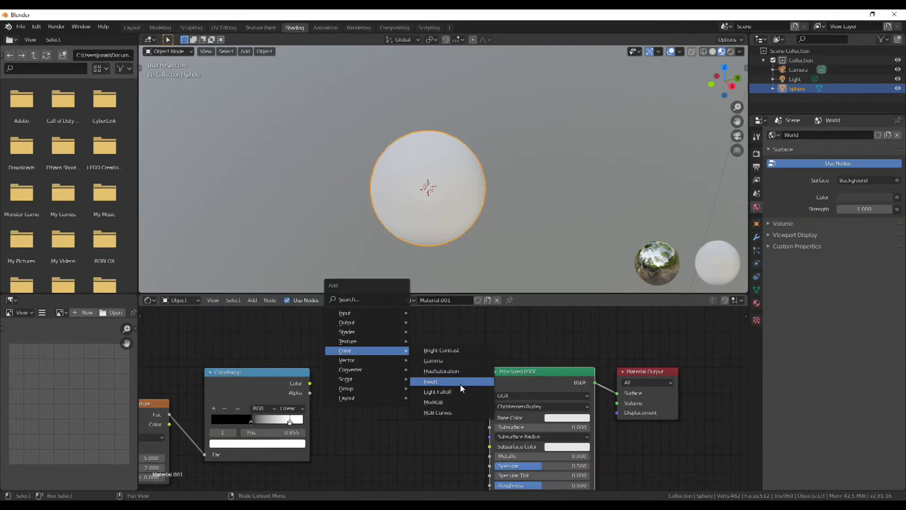
Insert a MixRGB node, with the ramp colour as its factor and its output as base colour.
click(445, 401)
click(375, 367)
drag(309, 383, 378, 415)
drag(440, 382, 489, 417)
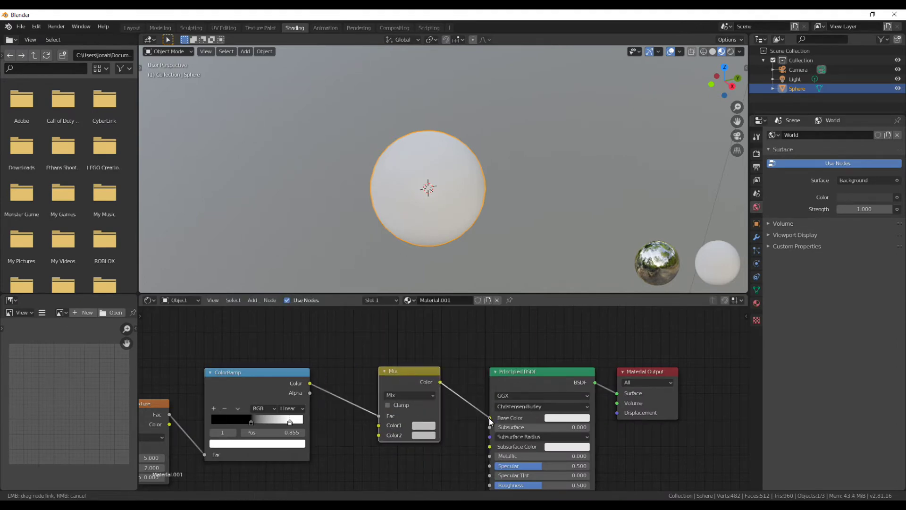
Set the Mix node's Color1 to deep blue and Color2 to pale green.
click(424, 425)
mouse_move(487, 352)
mouse_down()
mouse_move(489, 360)
mouse_move(488, 306)
mouse_move(483, 347)
mouse_up()
drag(463, 316, 465, 309)
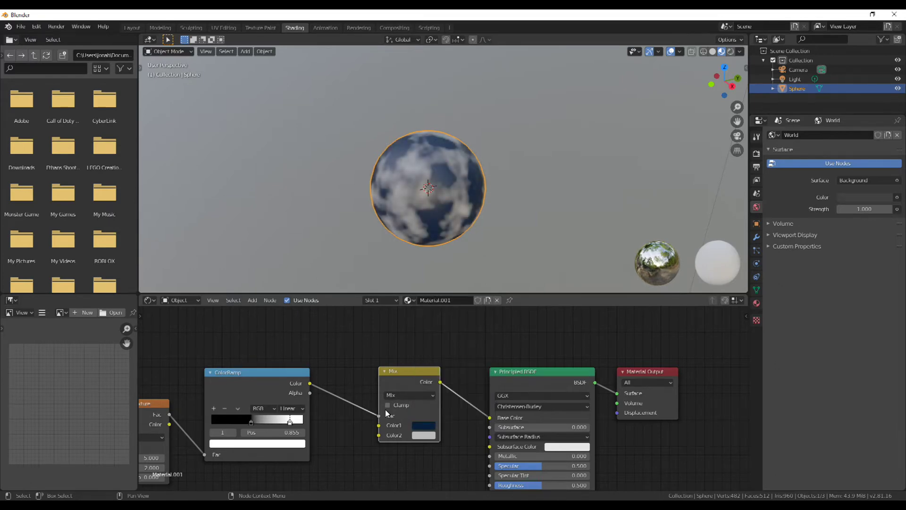
click(424, 435)
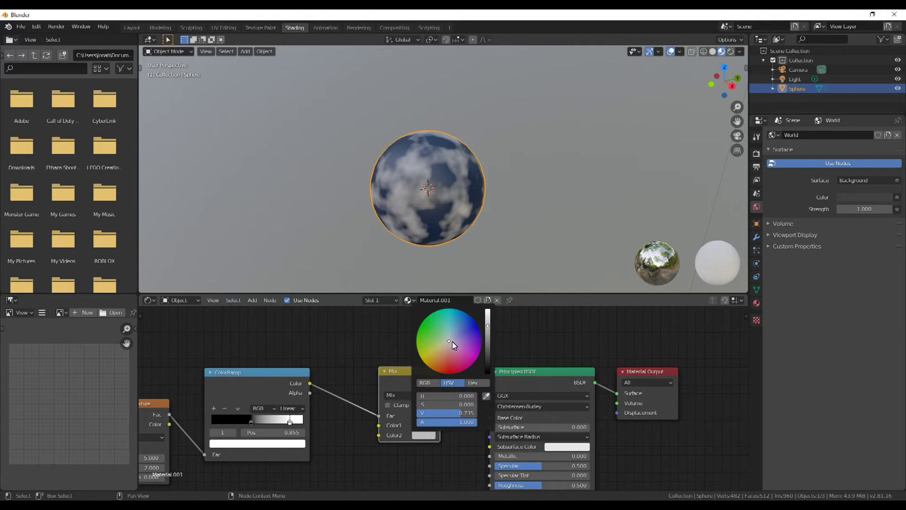
drag(449, 341, 429, 333)
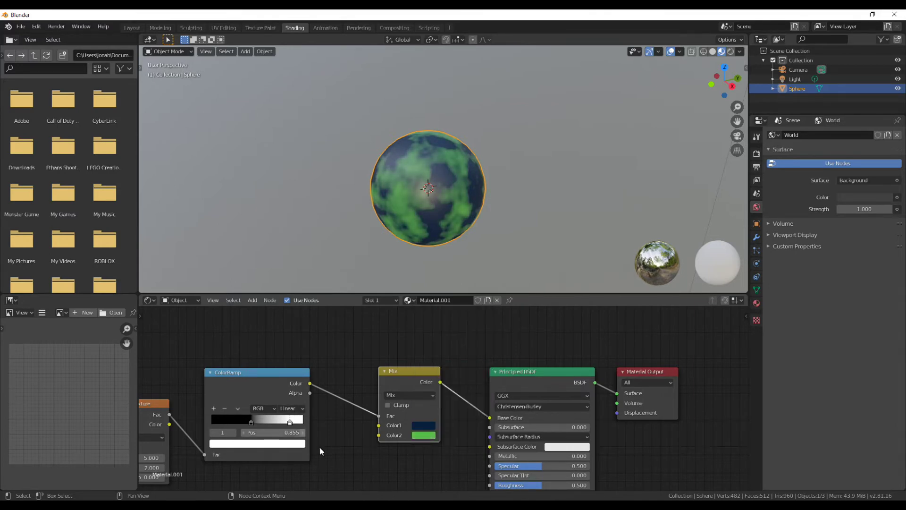
scroll(338, 423, down, 2)
key(shift+d)
Add a ramp-driven roughness Mix node with grey Color1 (value 0.400) and white Color2.
click(424, 431)
scroll(424, 431, up, 1)
drag(359, 341, 415, 441)
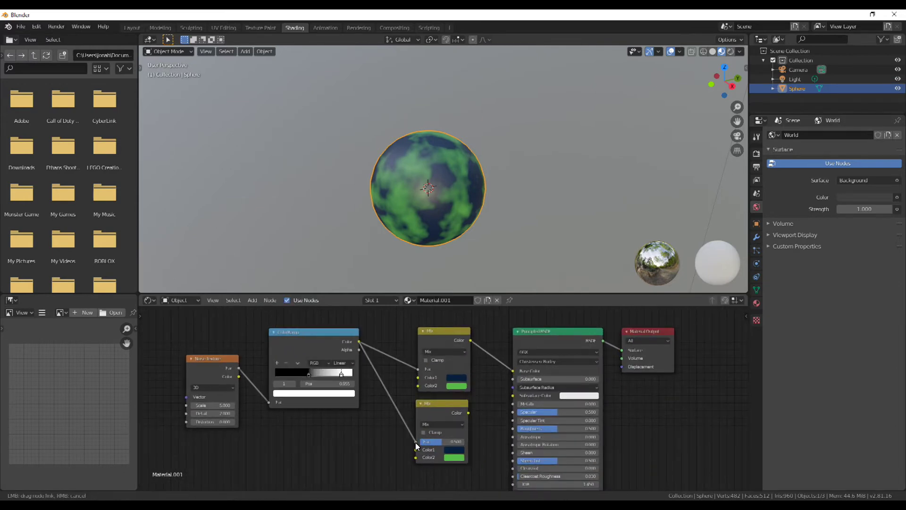
click(451, 454)
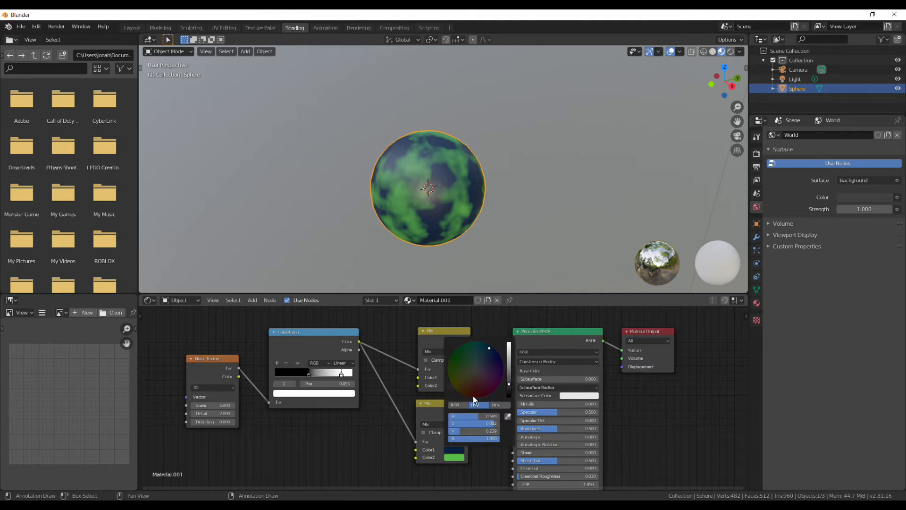
drag(484, 424, 381, 415)
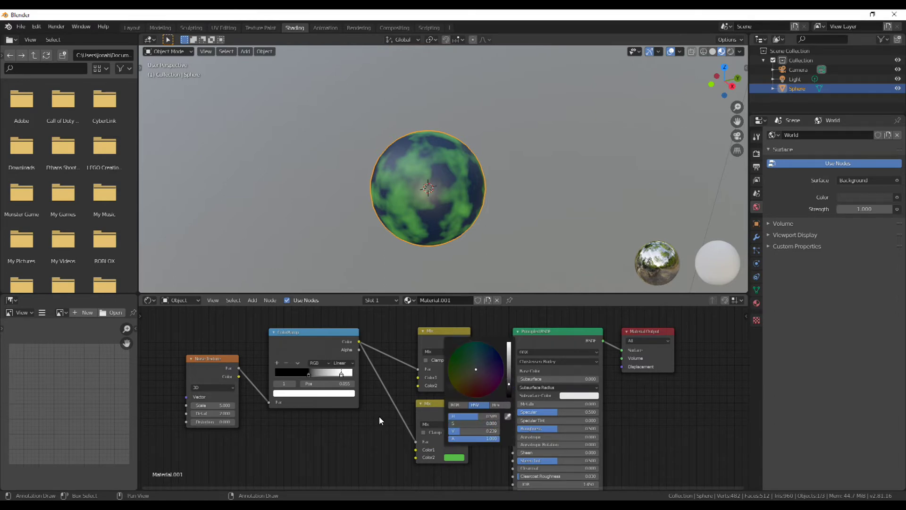
click(452, 457)
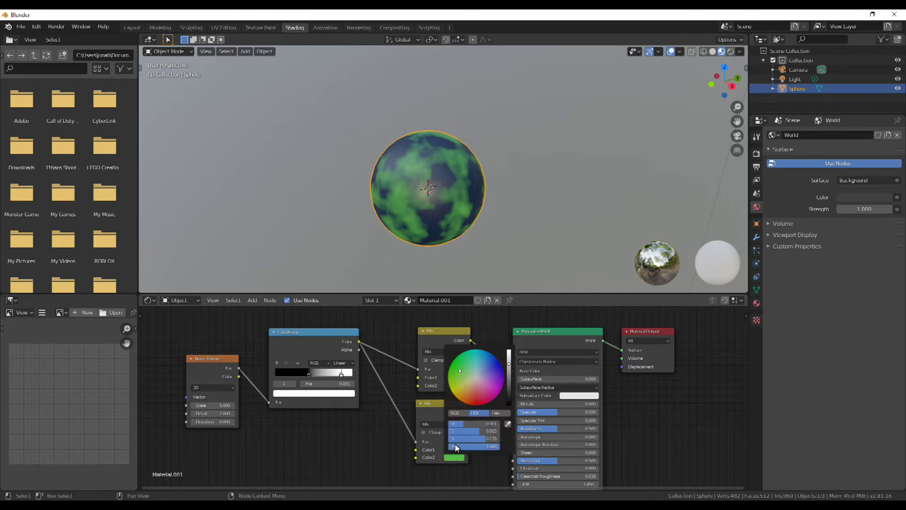
drag(481, 439, 512, 429)
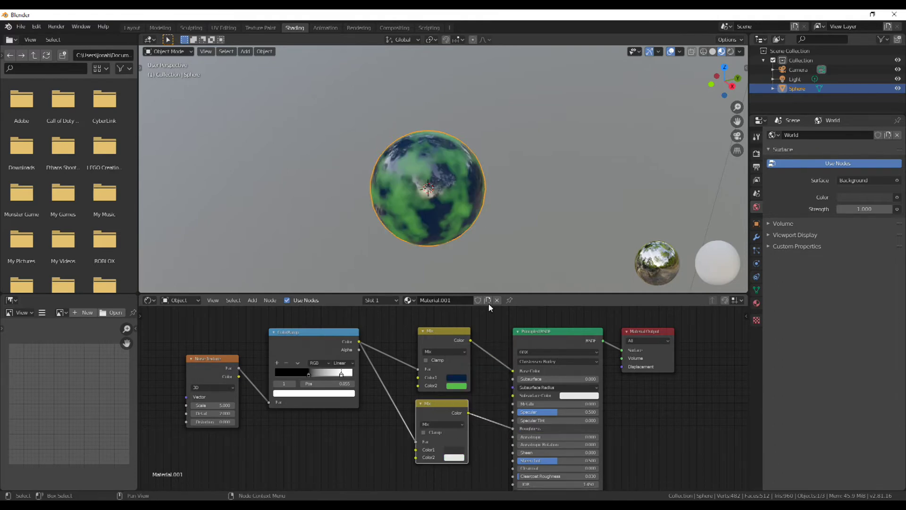
scroll(496, 250, up, 3)
click(454, 449)
drag(460, 431, 473, 438)
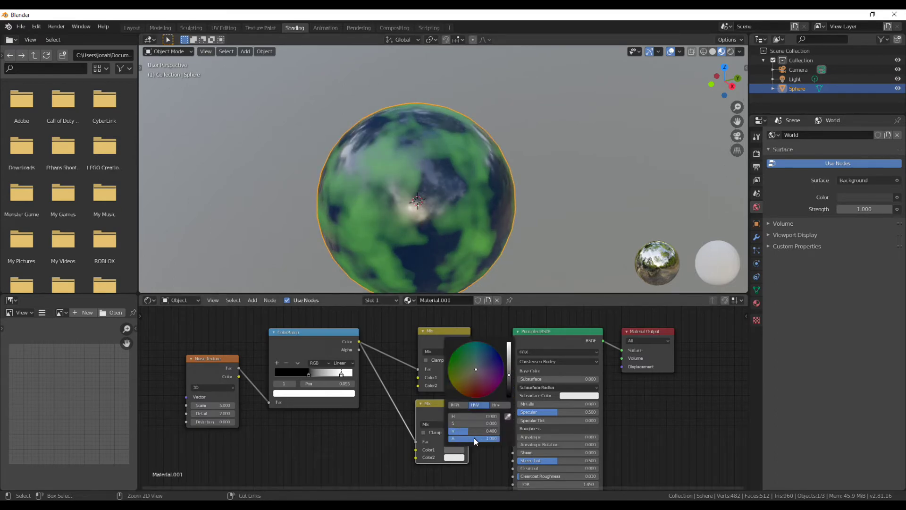
scroll(446, 384, down, 1)
Add a third Mix node below and feed the ramp colour into its factor.
key(shift+d)
click(445, 454)
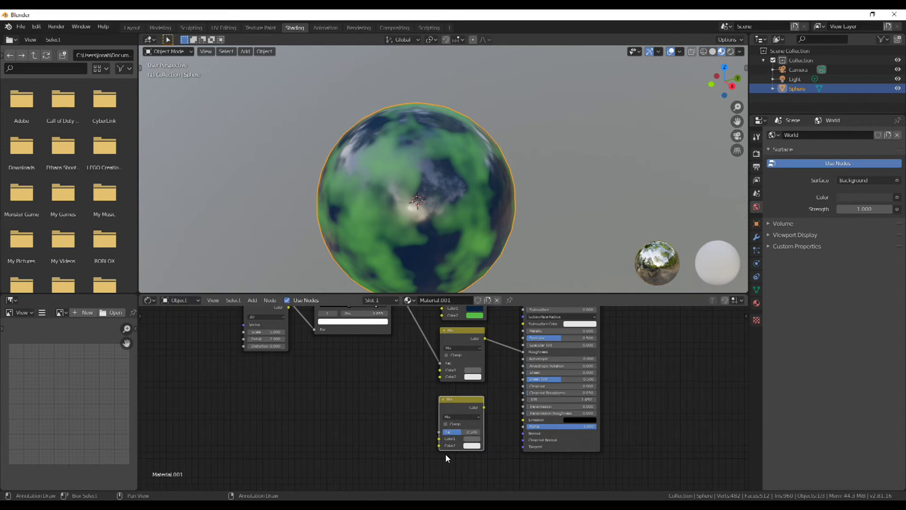
middle_drag(398, 432, 448, 434)
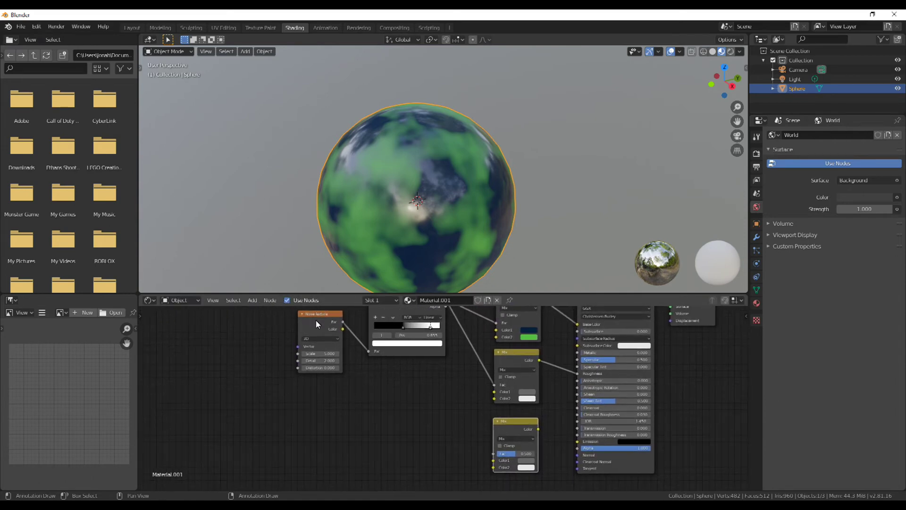
key(Home)
drag(412, 326, 455, 467)
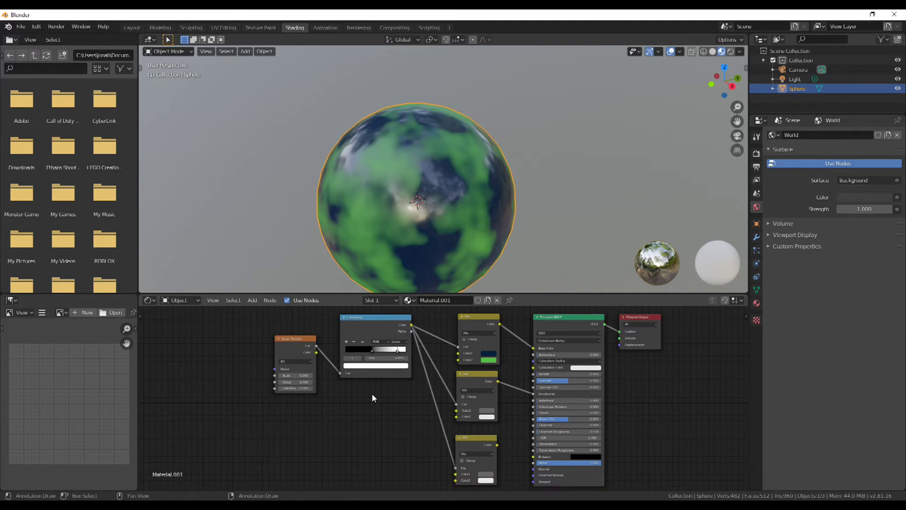
Feed a Noise Texture copy at Scale 7.000 into the bottom Mix's Color2 and make Color1 black.
middle_drag(372, 393, 389, 376)
key(shift+d)
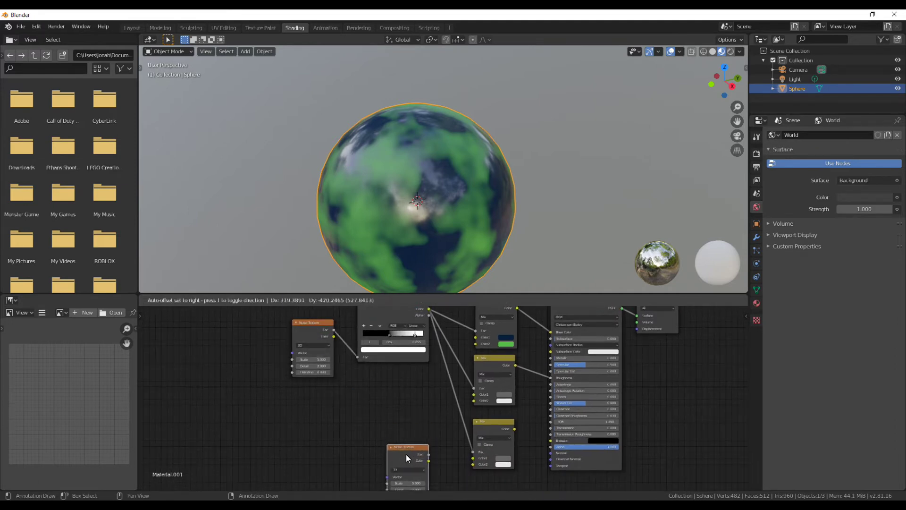
click(405, 452)
middle_drag(406, 453, 414, 364)
scroll(414, 365, up, 2)
mouse_move(413, 407)
mouse_down()
mouse_move(422, 407)
mouse_move(412, 414)
mouse_up()
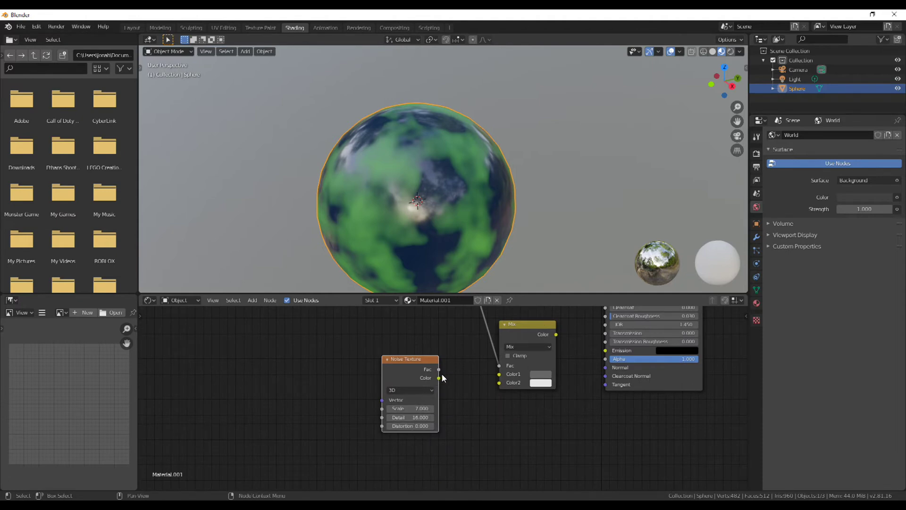
drag(439, 369, 499, 382)
middle_drag(475, 379, 410, 415)
click(473, 419)
scroll(498, 401, down, 5)
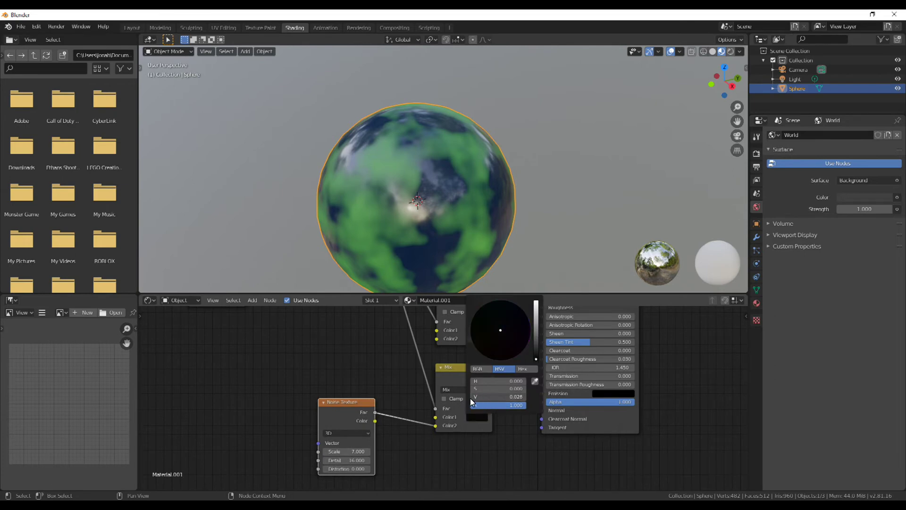
drag(465, 383, 422, 389)
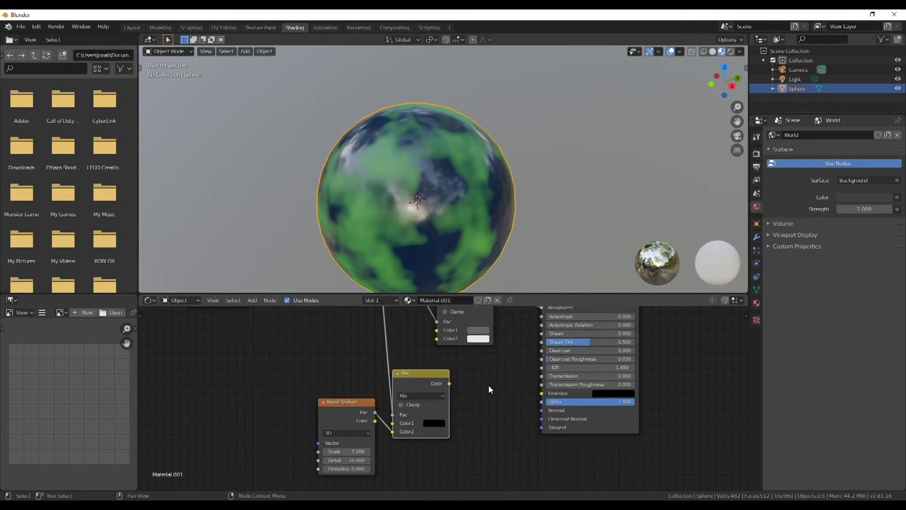
Add a Bump node driven by the Mix output and plug it into the shader's Normal.
key(shift+a)
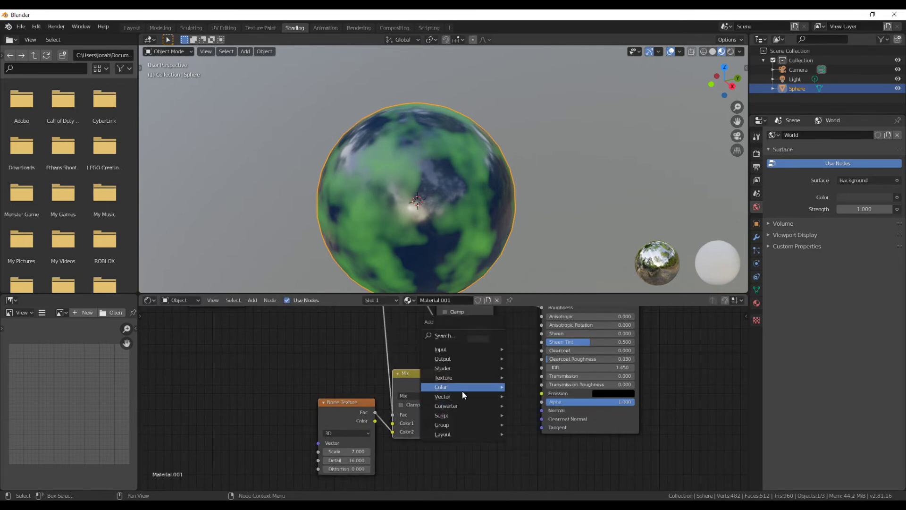
mouse_move(461, 397)
click(521, 395)
click(468, 366)
drag(449, 383, 468, 420)
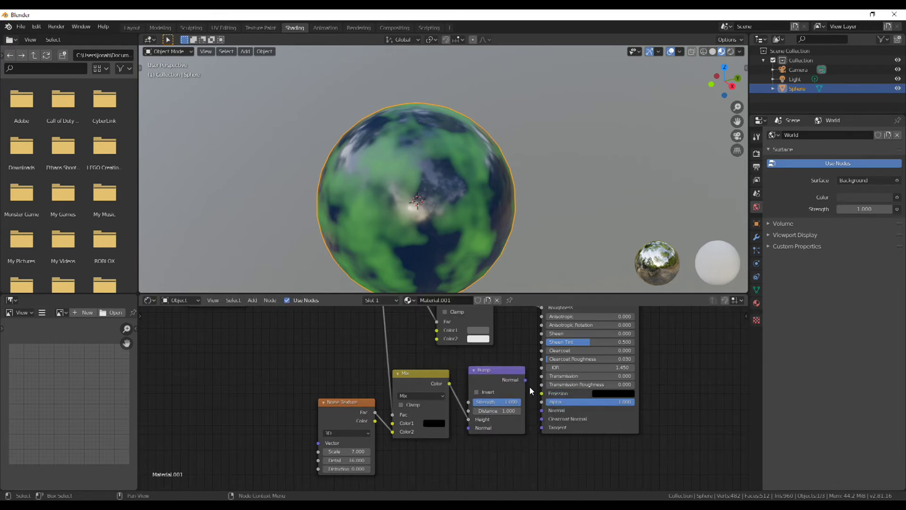
drag(525, 379, 541, 410)
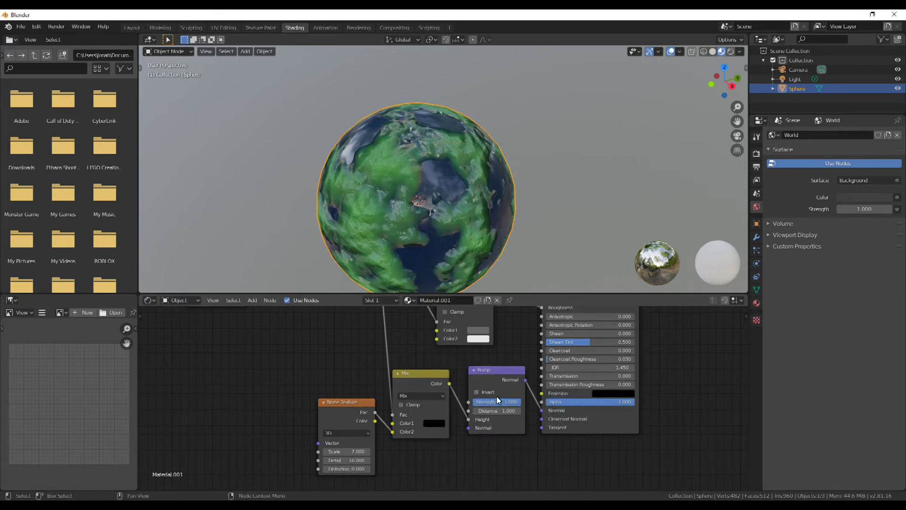
middle_drag(468, 253, 405, 245)
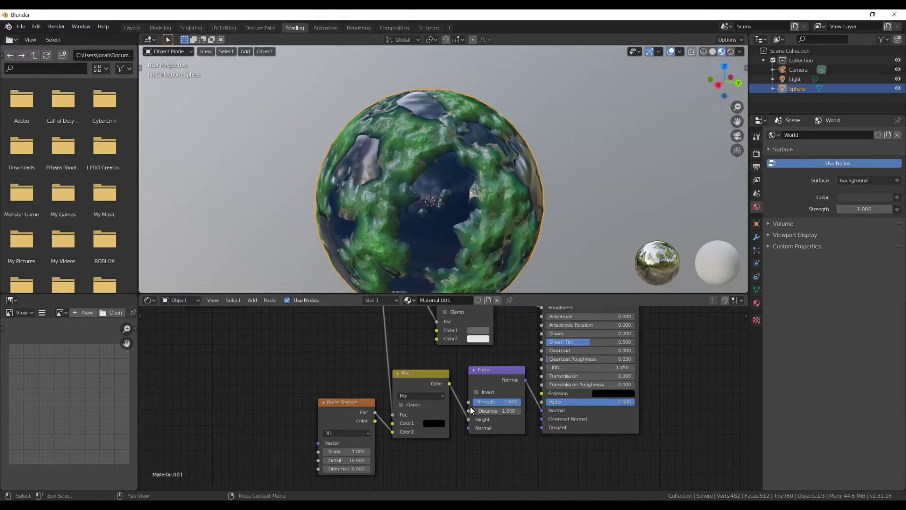
Set the Bump strength to 0.1 and move the ColorRamp stop to Pos 0.432.
text(0.1)
key(Return)
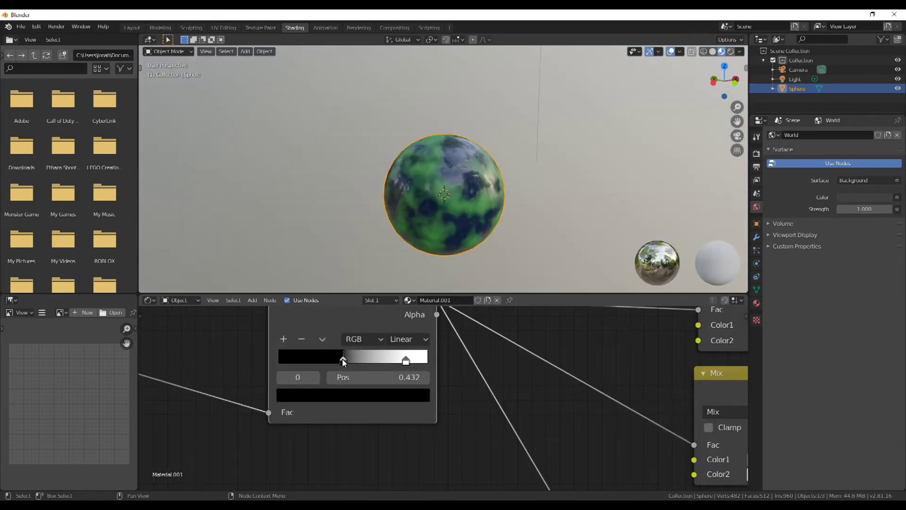
mouse_move(344, 366)
mouse_down()
mouse_move(361, 367)
mouse_move(309, 369)
mouse_move(332, 372)
mouse_up()
mouse_move(531, 205)
middle_down()
mouse_move(432, 223)
mouse_move(406, 213)
mouse_move(443, 208)
middle_up()
scroll(446, 217, down, 2)
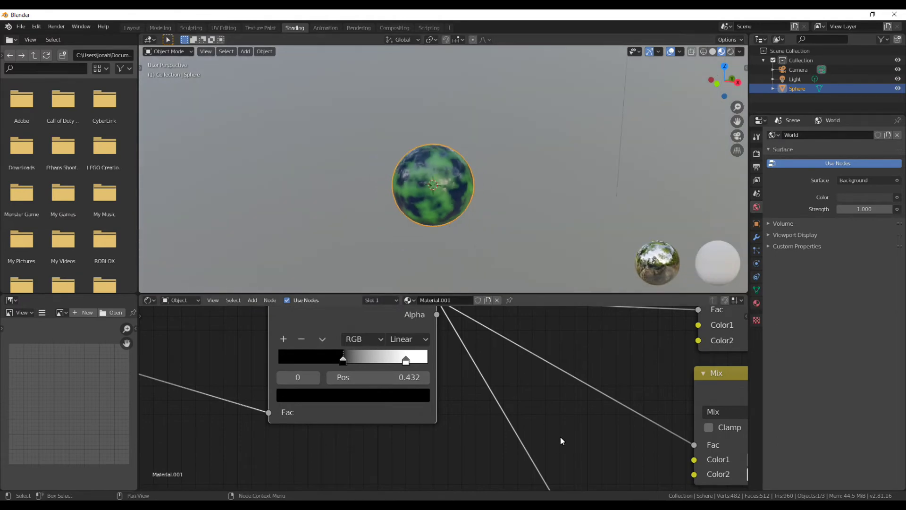
Preview the Layer Weight output on the sphere.
key(Home)
ctrl+shift+click(448, 328)
scroll(489, 352, up, 1)
scroll(472, 214, up, 4)
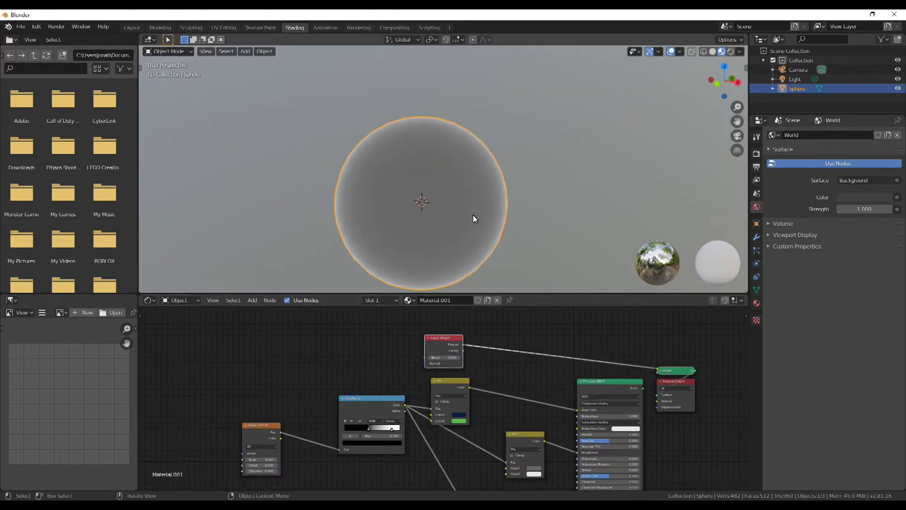
scroll(470, 387, up, 1)
scroll(402, 395, up, 1)
Add a Mix copy before the shader, driven by Fresnel, and remove the preview viewer.
click(401, 394)
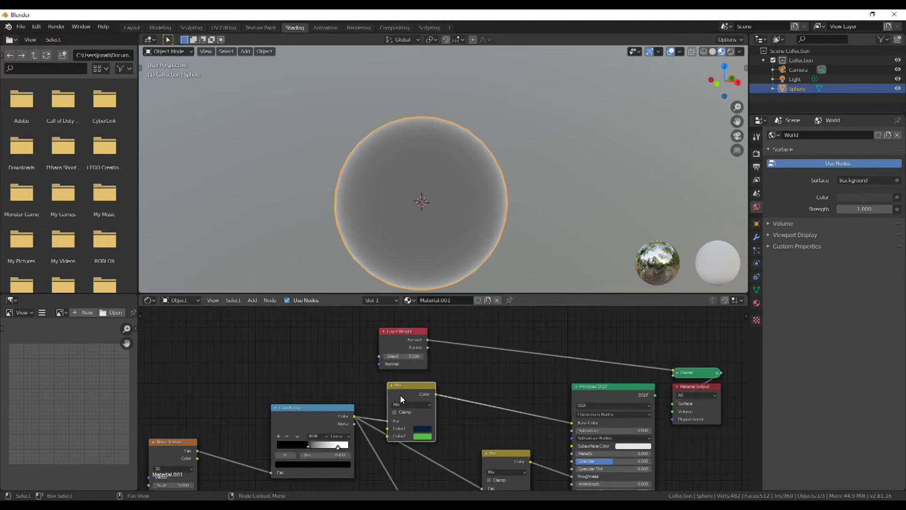
key(shift+d)
click(505, 385)
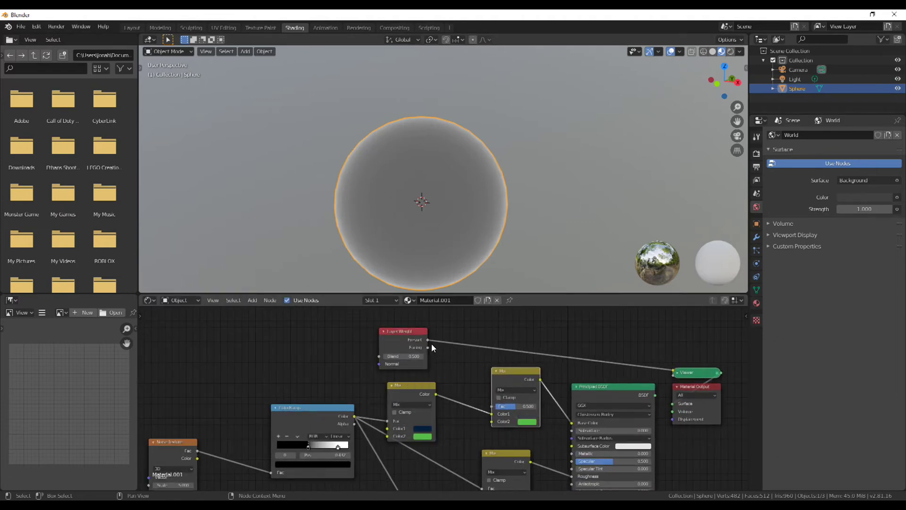
drag(428, 339, 493, 407)
click(684, 372)
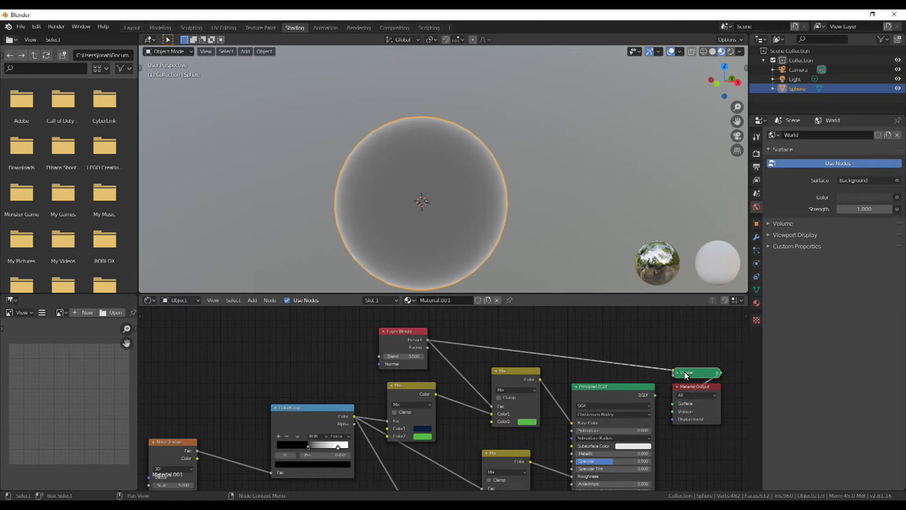
key(x)
drag(655, 395, 673, 404)
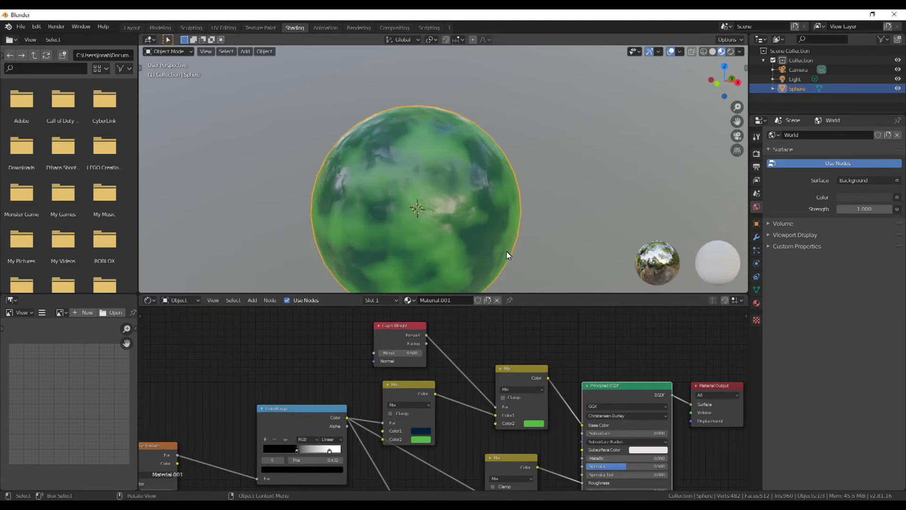
Make the rim colour blue and slide both ColorRamp stops inward.
click(530, 423)
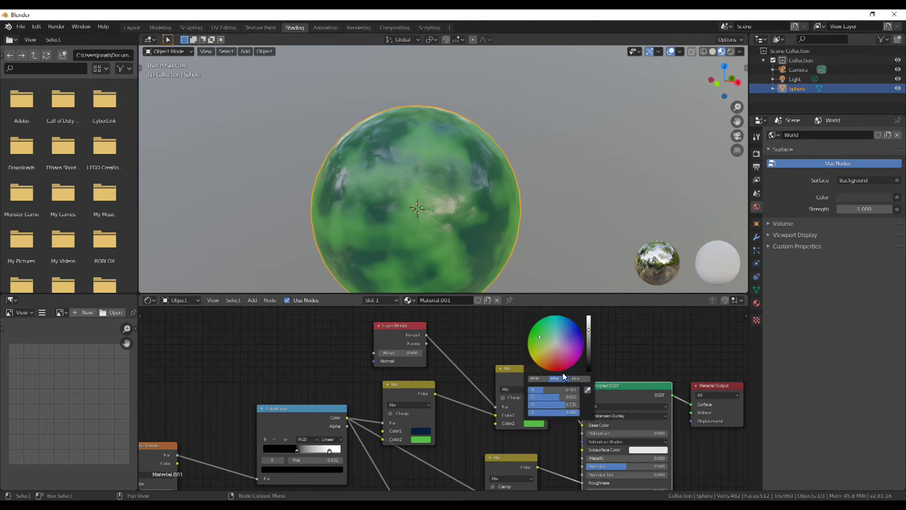
drag(565, 333, 575, 310)
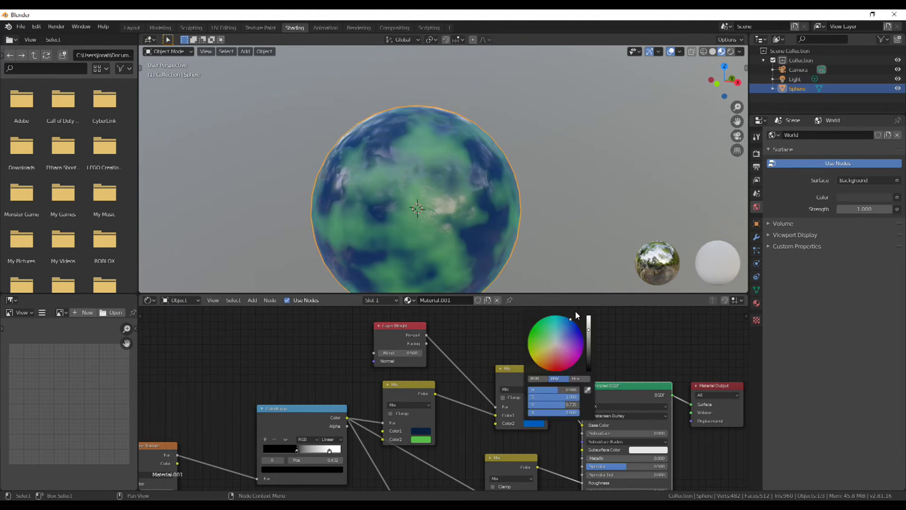
middle_drag(474, 367, 468, 394)
drag(394, 355, 367, 366)
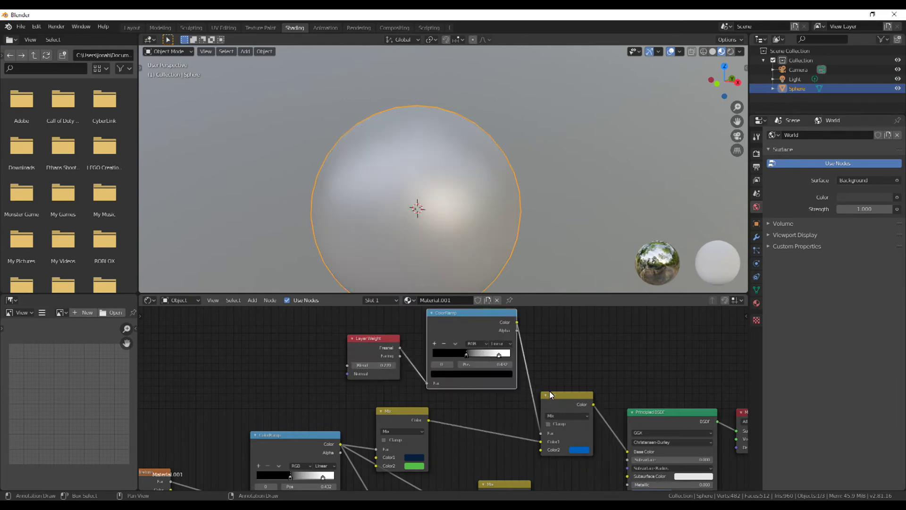
scroll(549, 394, up, 2)
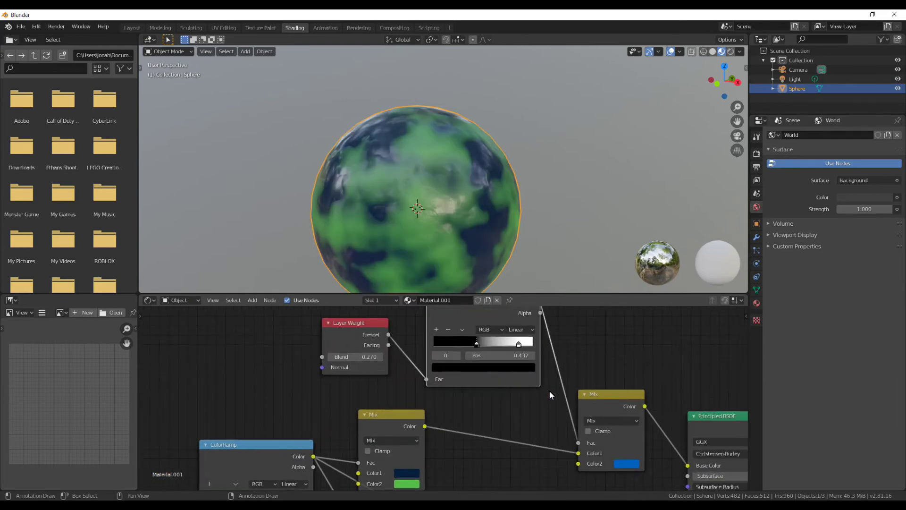
drag(476, 344, 442, 343)
drag(518, 343, 480, 344)
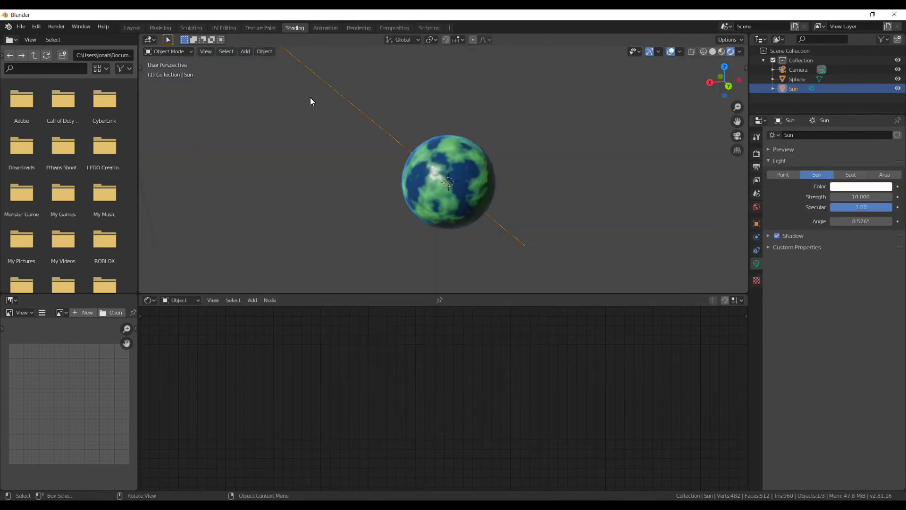
middle_drag(311, 100, 511, 126)
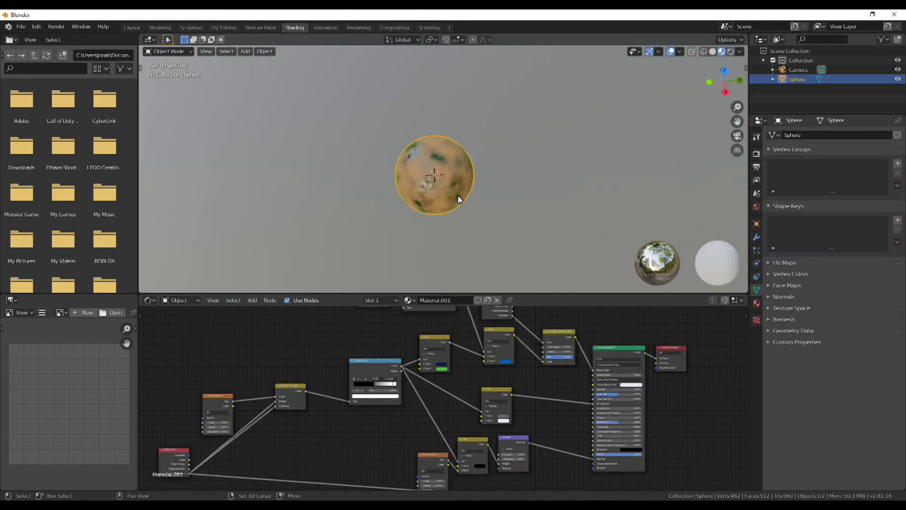
Place four duplicates of the planet sphere around the scene.
key(shift+d)
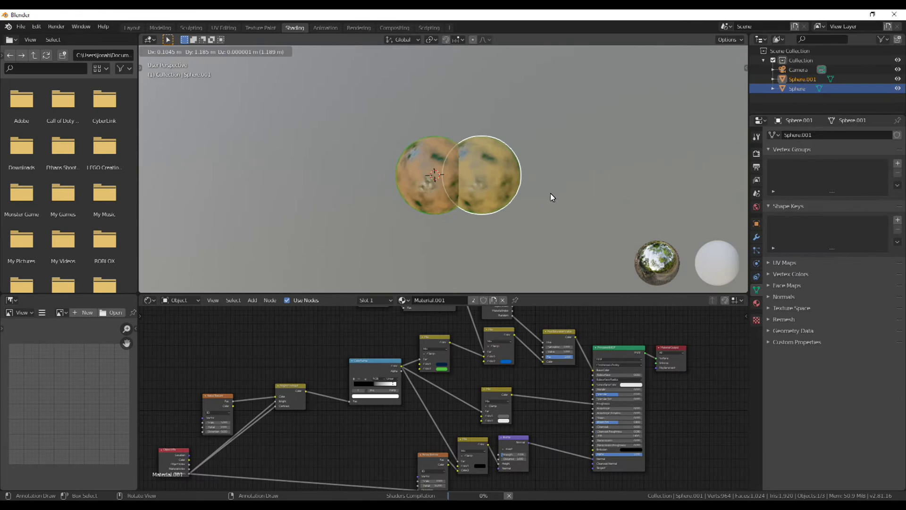
click(590, 190)
key(shift+d)
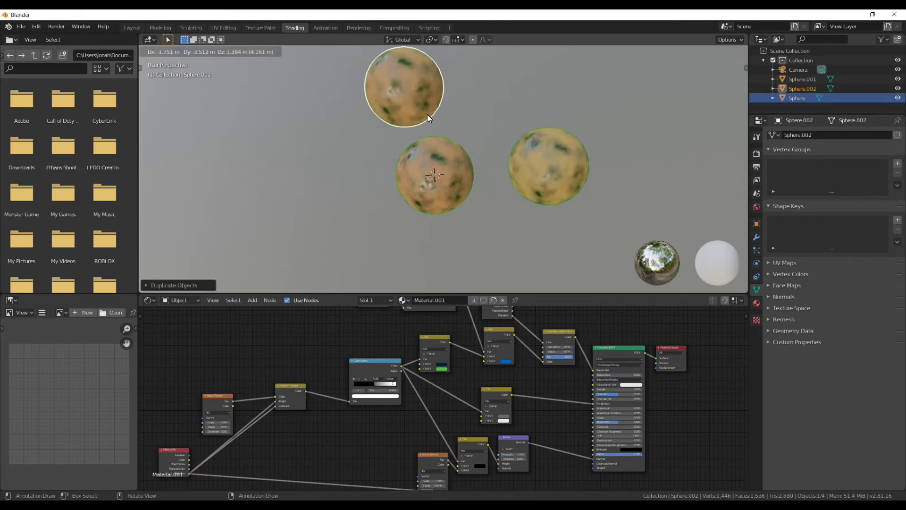
click(330, 172)
key(shift+d)
click(316, 256)
key(shift+d)
click(469, 115)
middle_drag(469, 115, 435, 143)
Add three more copies of the purple planet toward the right and upper right.
key(shift+d)
click(591, 162)
key(shift+d)
click(523, 190)
key(shift+d)
click(637, 125)
scroll(330, 388, up, 3)
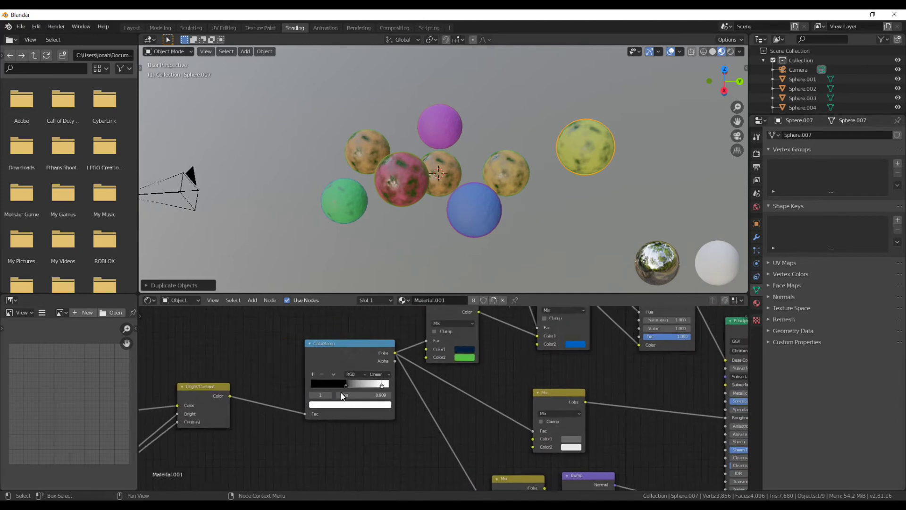
scroll(361, 383, up, 2)
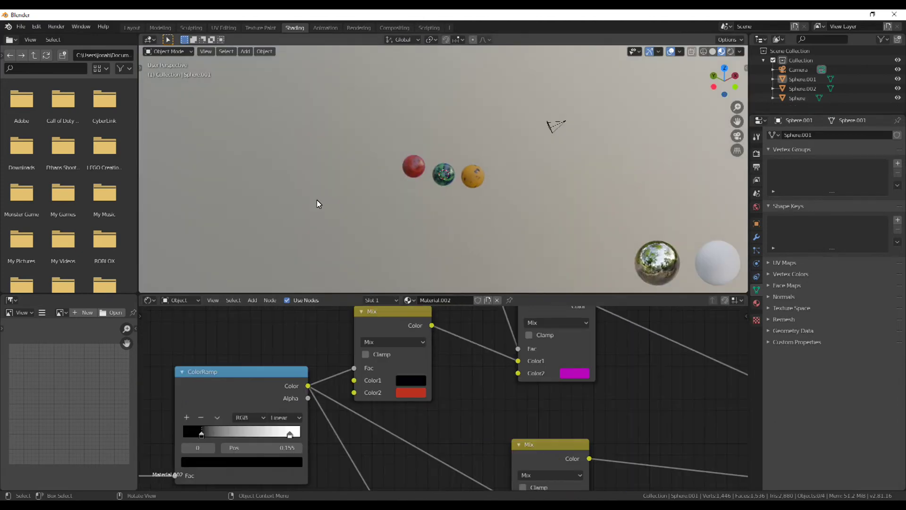
middle_drag(316, 199, 469, 182)
key(shift+a)
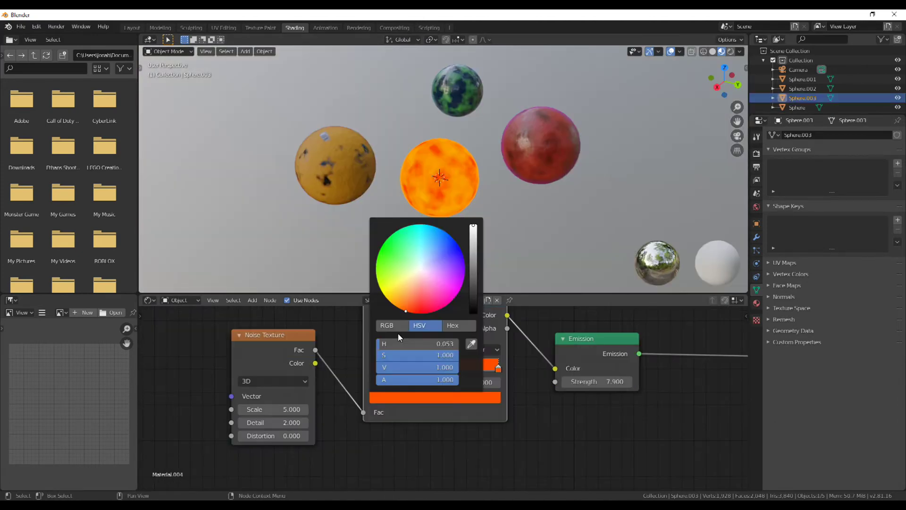
Raise the sun's Emission strength to 15 and shift both ColorRamp stops toward red-orange.
drag(604, 384, 648, 402)
mouse_move(498, 368)
mouse_down()
mouse_move(474, 375)
mouse_move(501, 371)
mouse_up()
drag(427, 366, 404, 370)
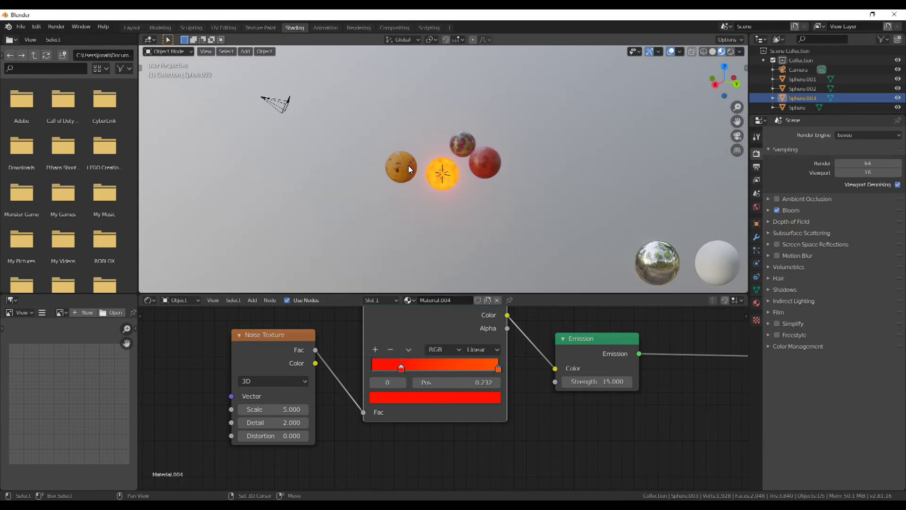
key(shift+a)
mouse_move(398, 174)
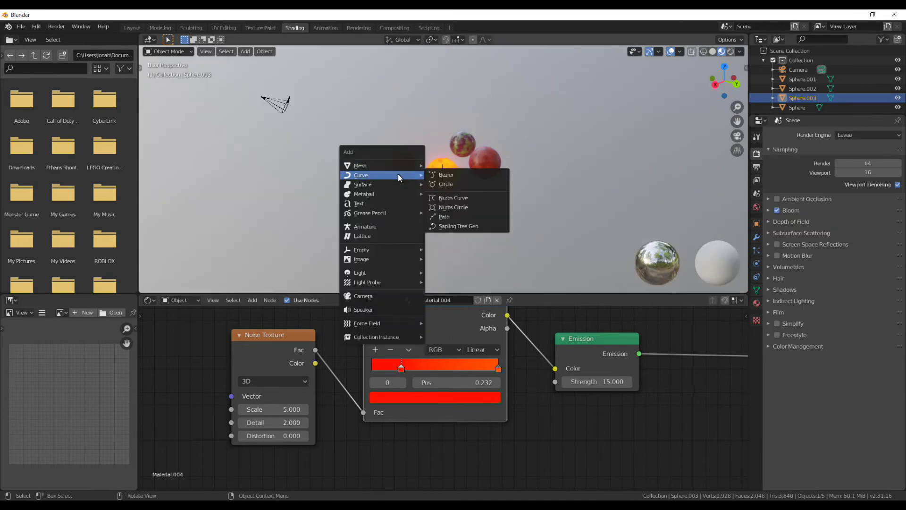
Add an enlarged circle curve named 'Ring' as the first orbit.
click(457, 183)
mouse_move(458, 183)
middle_down()
mouse_move(477, 230)
mouse_move(463, 200)
middle_up()
key(s)
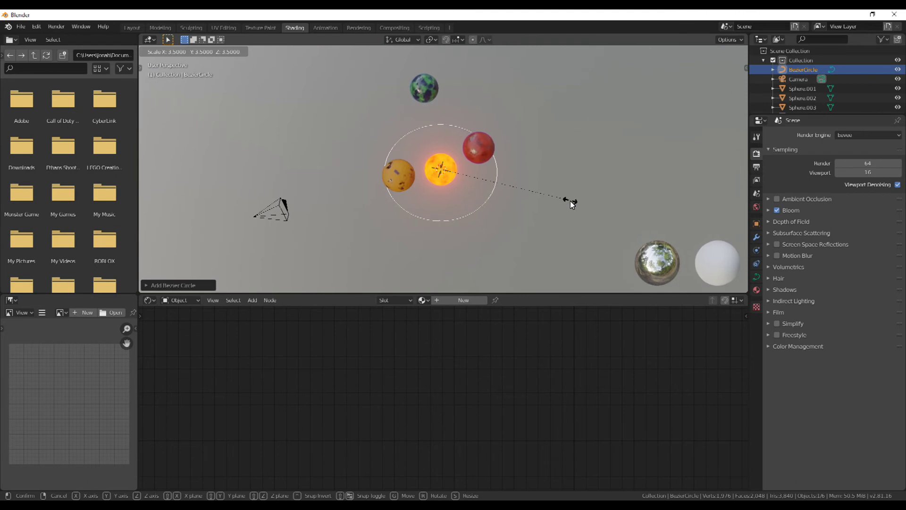
click(570, 200)
key(F2)
text(Ring)
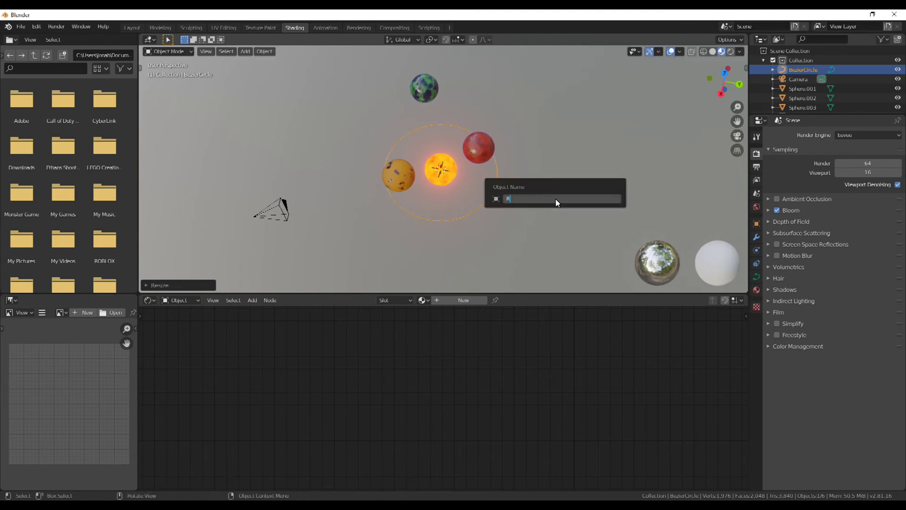
key(Return)
middle_drag(553, 197, 539, 194)
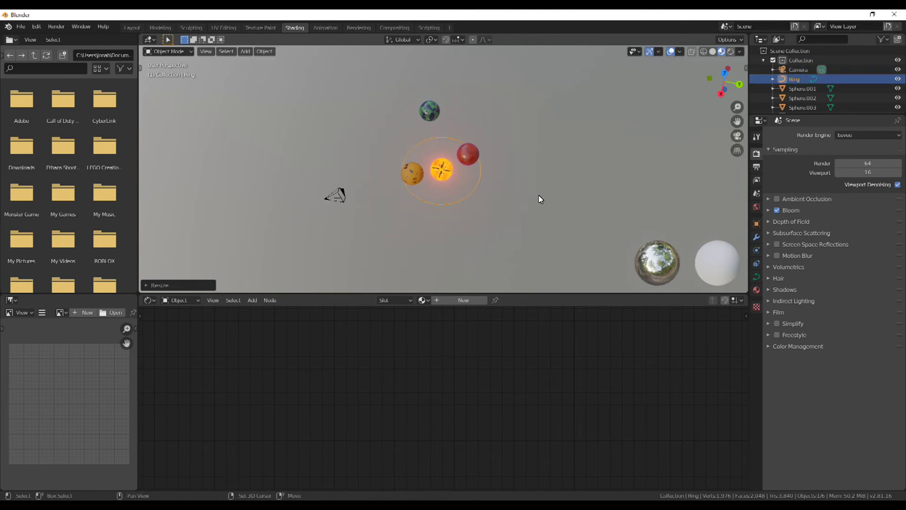
Make two larger concentric copies of the ring centred on the sun.
key(shift+d)
right_click(519, 198)
key(s)
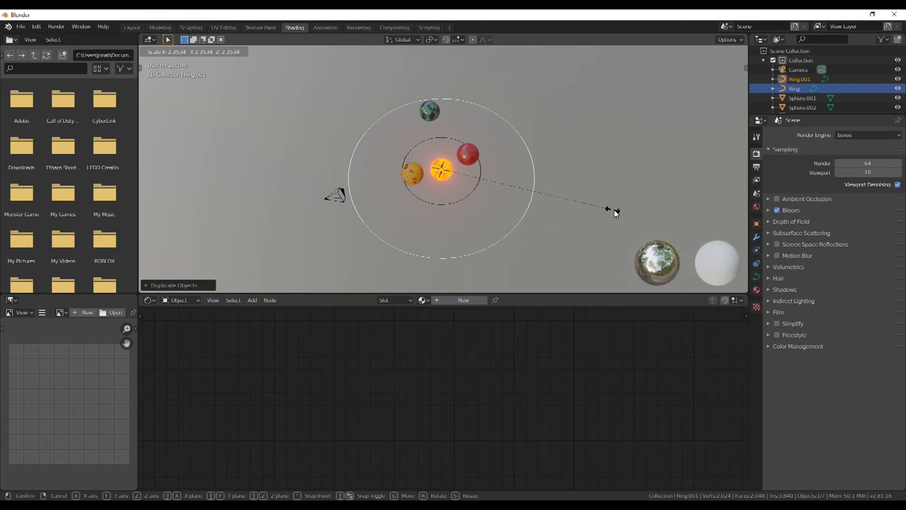
click(622, 206)
scroll(451, 204, down, 2)
key(shift+d)
right_click(516, 208)
key(s)
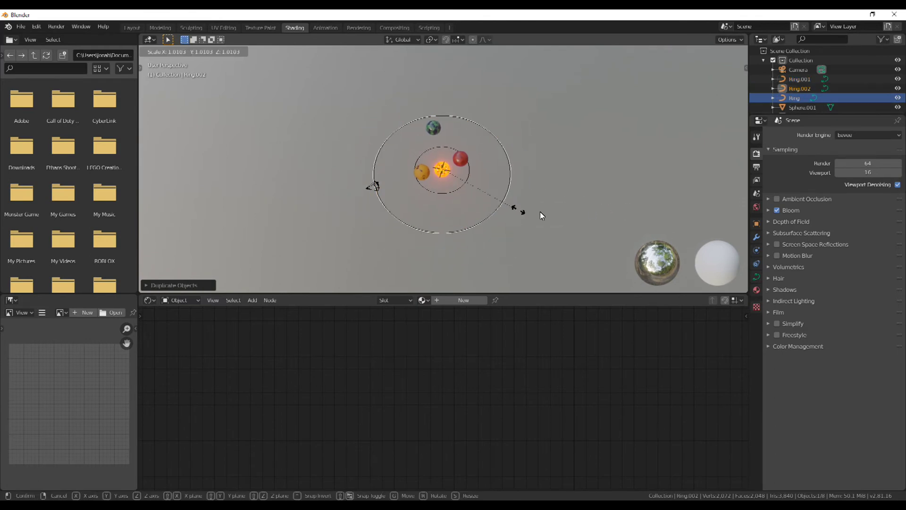
click(595, 214)
scroll(519, 208, up, 3)
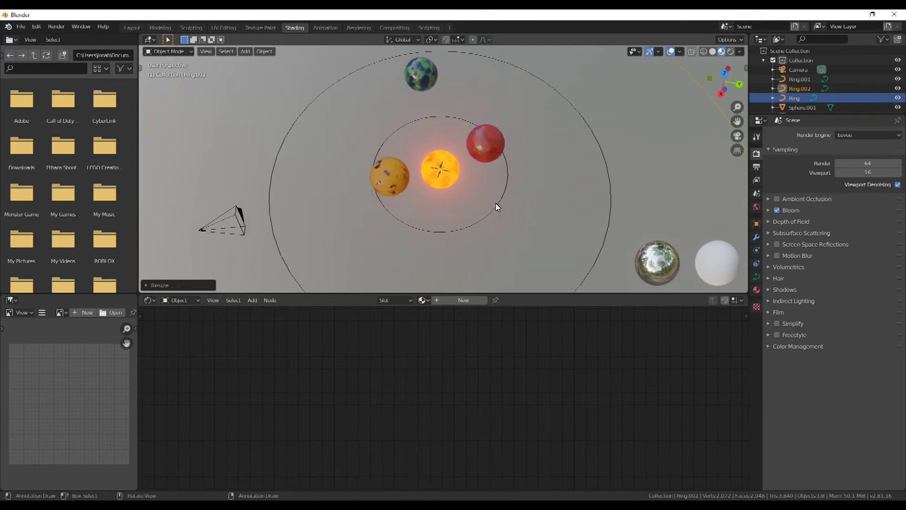
Resize the inner orbit ring and scale up the glowing sun.
middle_drag(495, 203, 429, 177)
click(501, 189)
click(466, 212)
scroll(477, 210, down, 2)
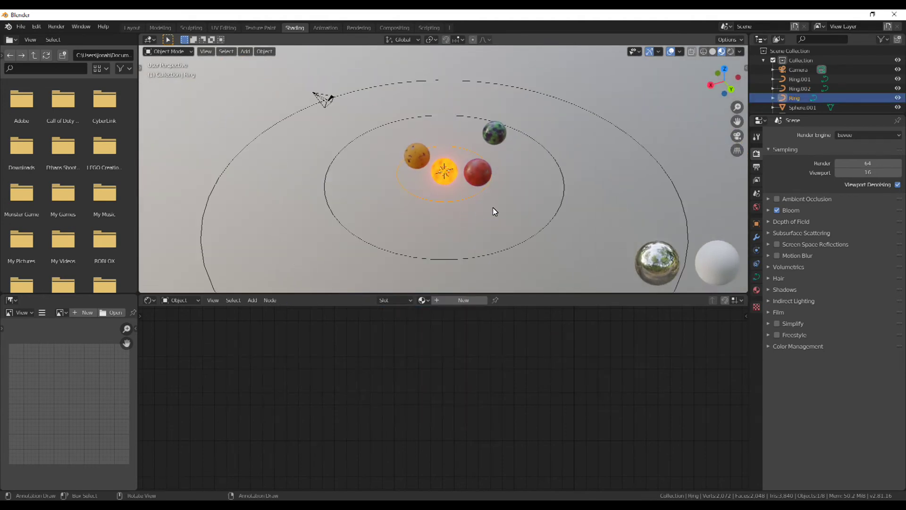
key(s)
click(522, 225)
click(441, 173)
key(s)
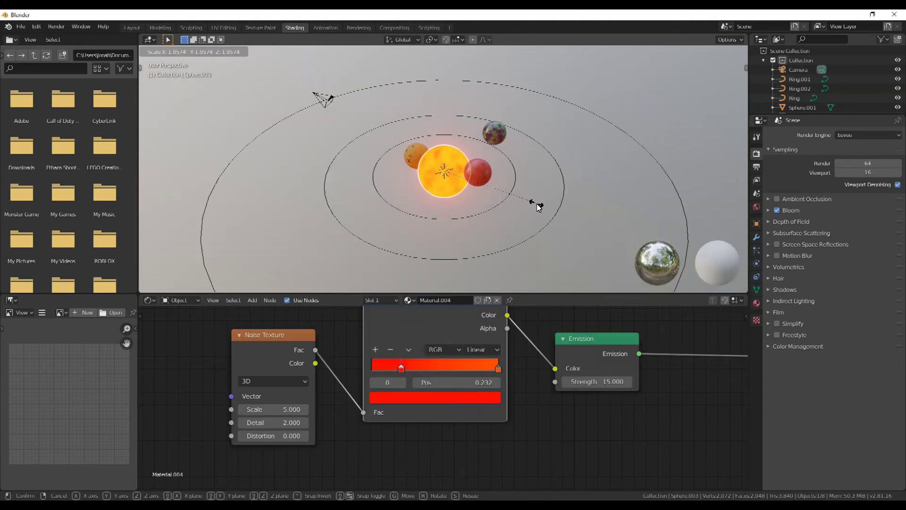
click(536, 203)
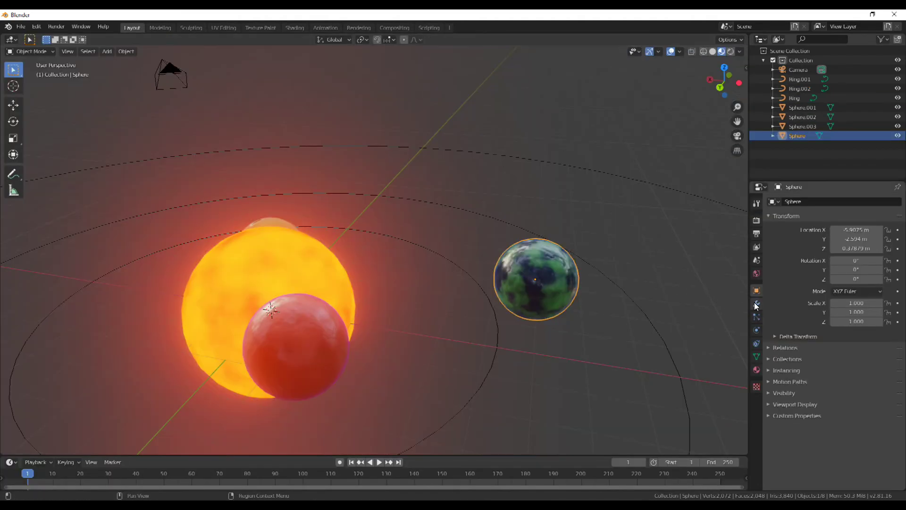
click(756, 343)
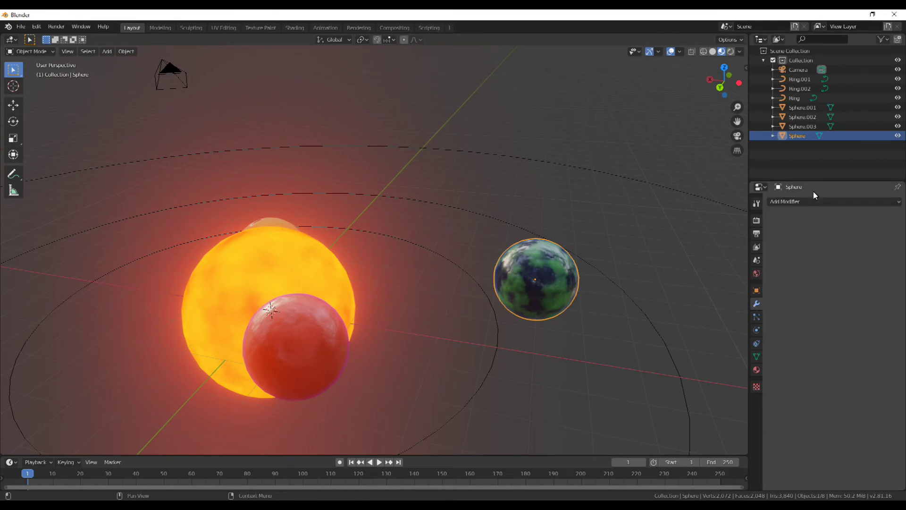
Add a Clamp To constraint to the green Earth planet targeting Ring.001.
click(813, 202)
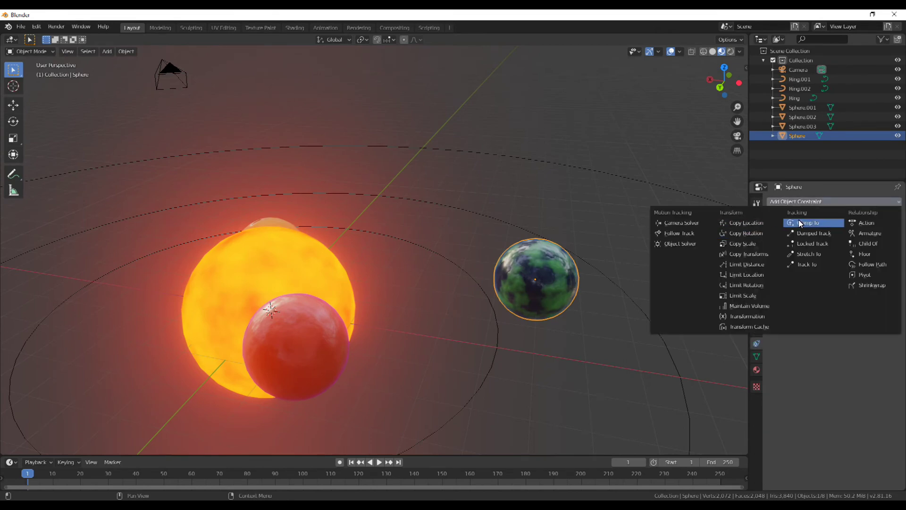
click(807, 223)
click(823, 234)
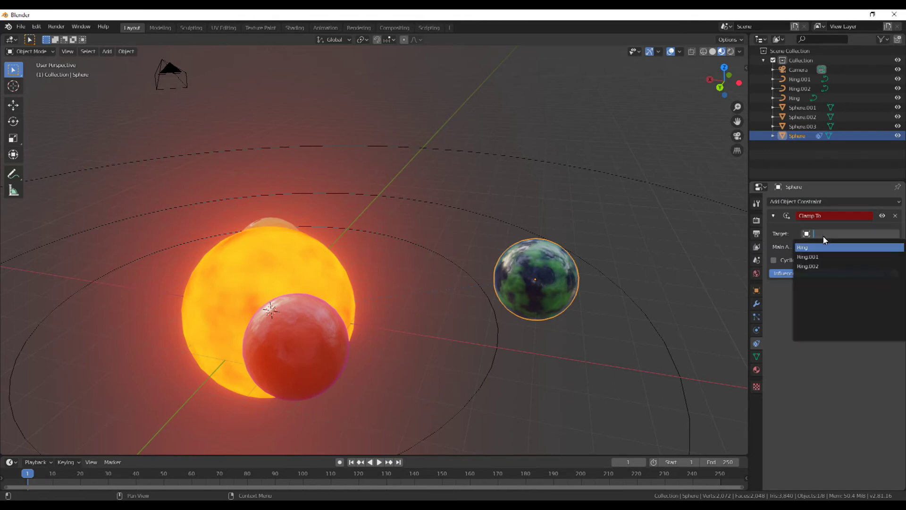
click(820, 259)
middle_drag(643, 279, 670, 240)
scroll(663, 261, down, 3)
Zero the planet's X, Y and Z location and set the clamp's main axis to X.
key(n)
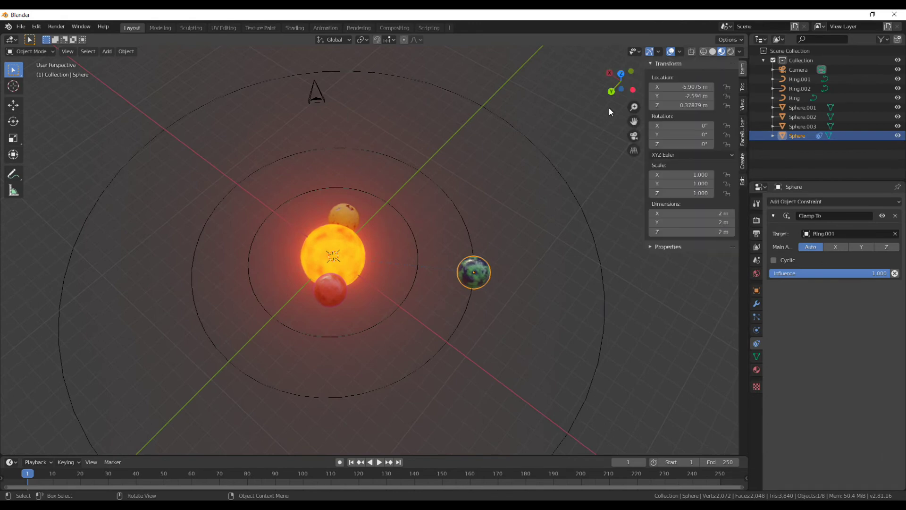
click(672, 87)
text(0)
key(Tab)
text(0)
key(Tab)
text(0)
key(Return)
middle_drag(434, 246, 867, 254)
click(835, 246)
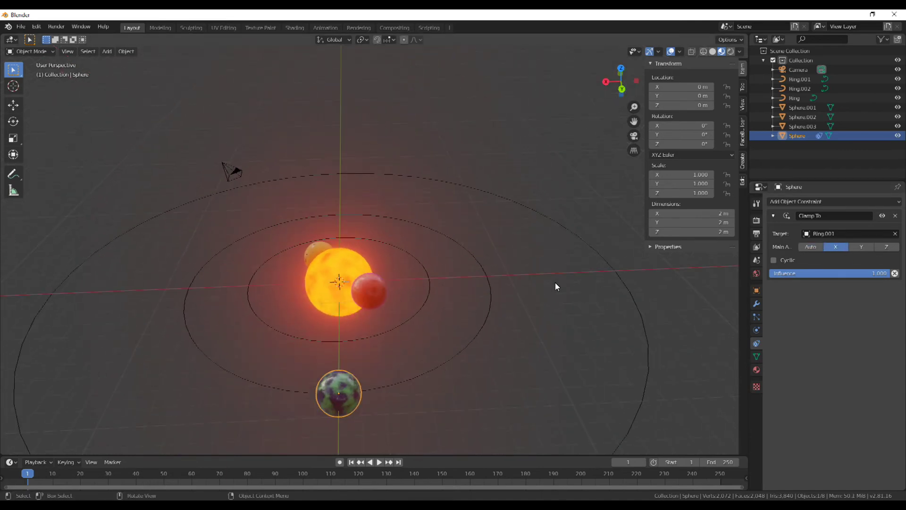
Set the yellow planet's clamp main axis to X and make the clamp cyclic.
middle_drag(555, 282, 369, 305)
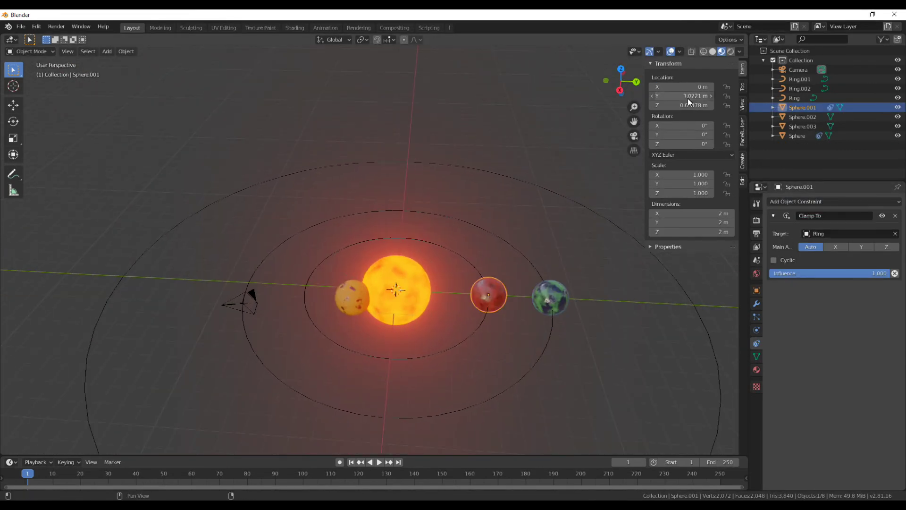
click(811, 233)
click(821, 264)
middle_drag(687, 92, 501, 295)
key(s)
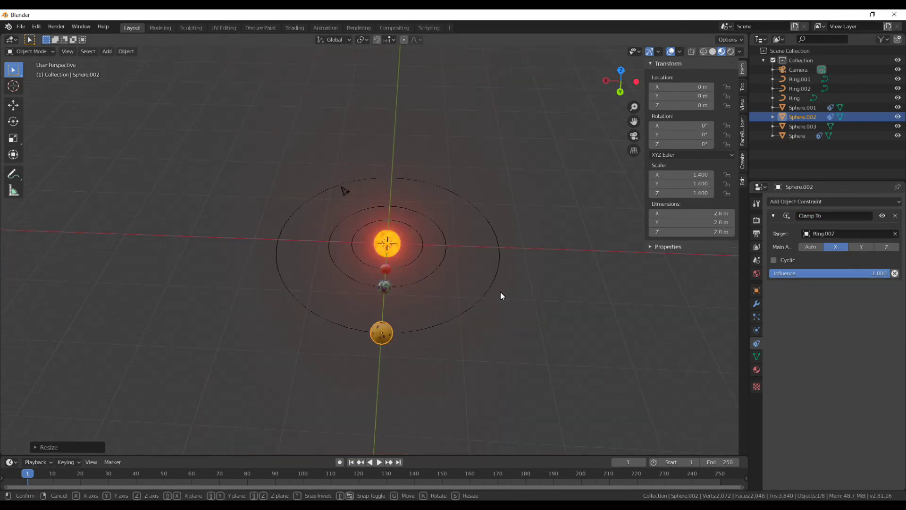
key(g)
key(x)
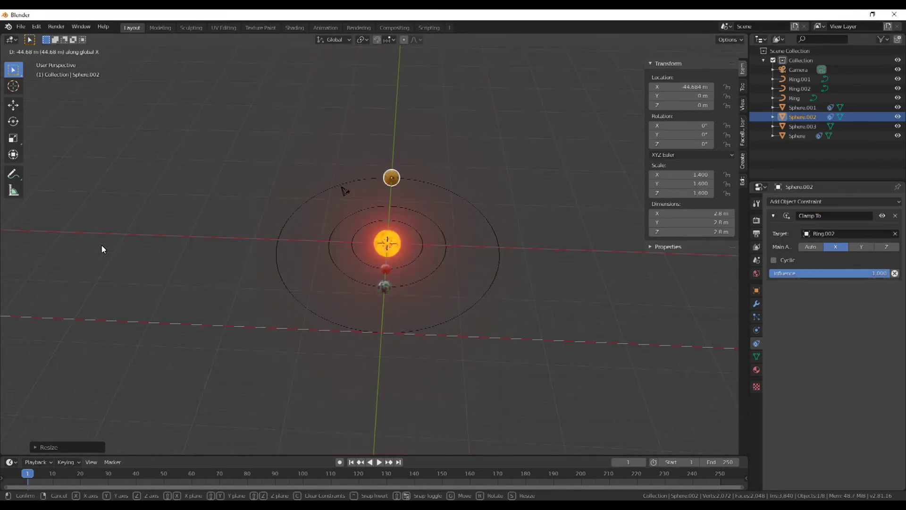
right_click(591, 296)
click(778, 260)
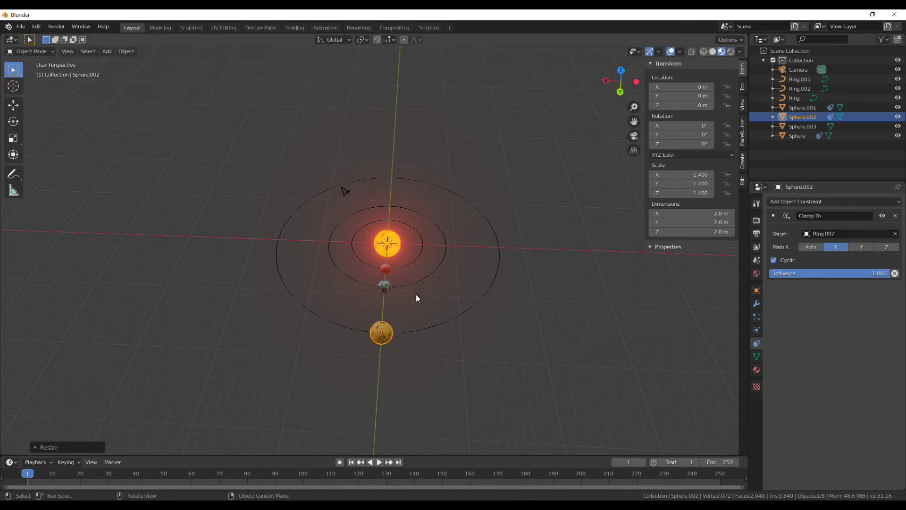
Keyframe the red planet's location at frame 1.
click(385, 289)
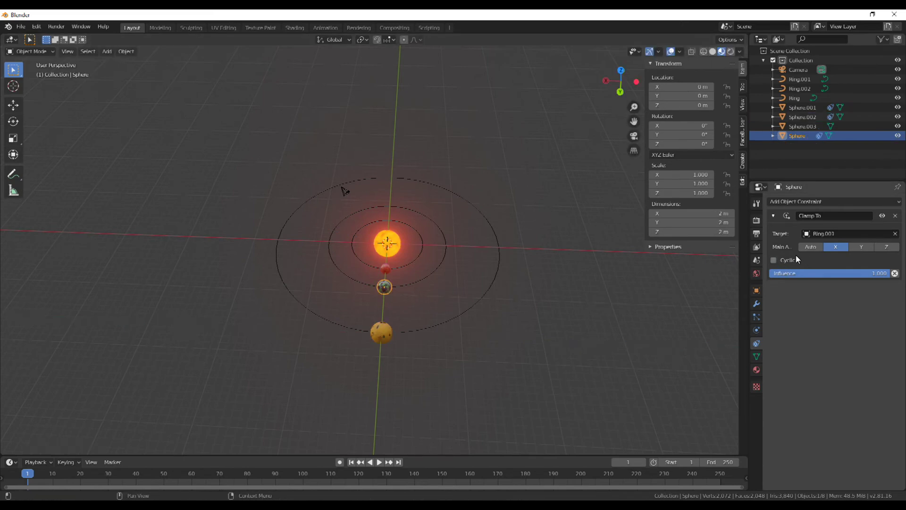
click(385, 268)
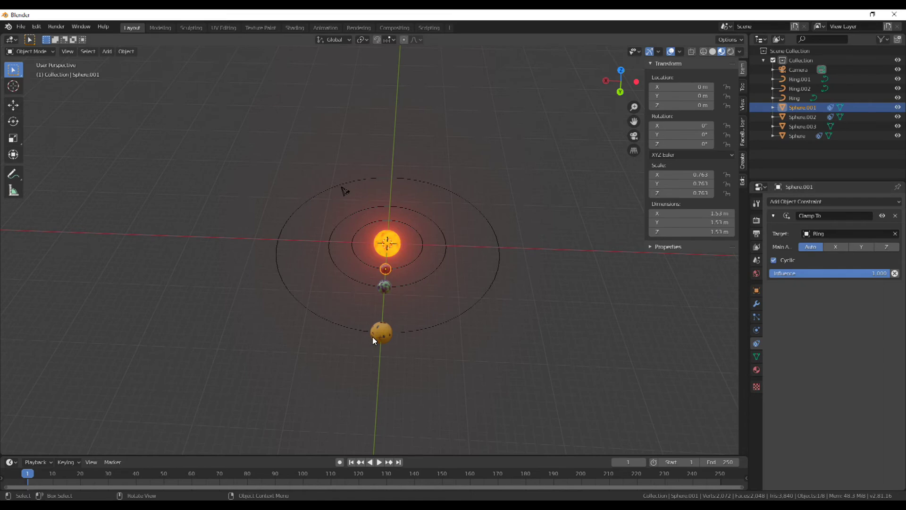
scroll(456, 308, up, 2)
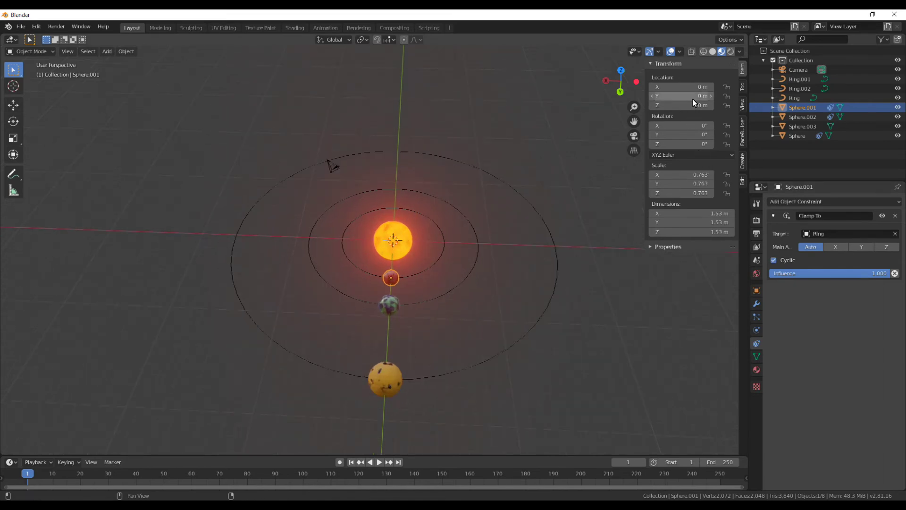
key(i)
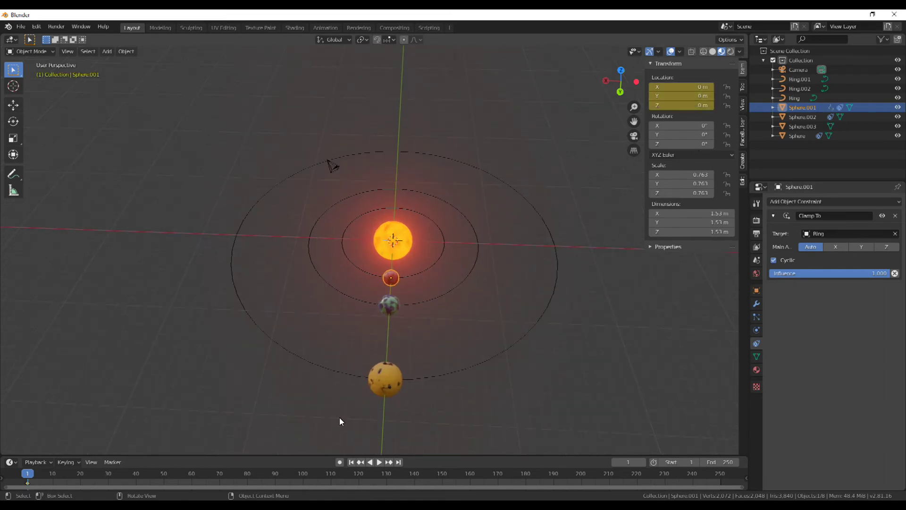
At frame 100, move the red planet along X around its ring and keyframe its location.
click(303, 473)
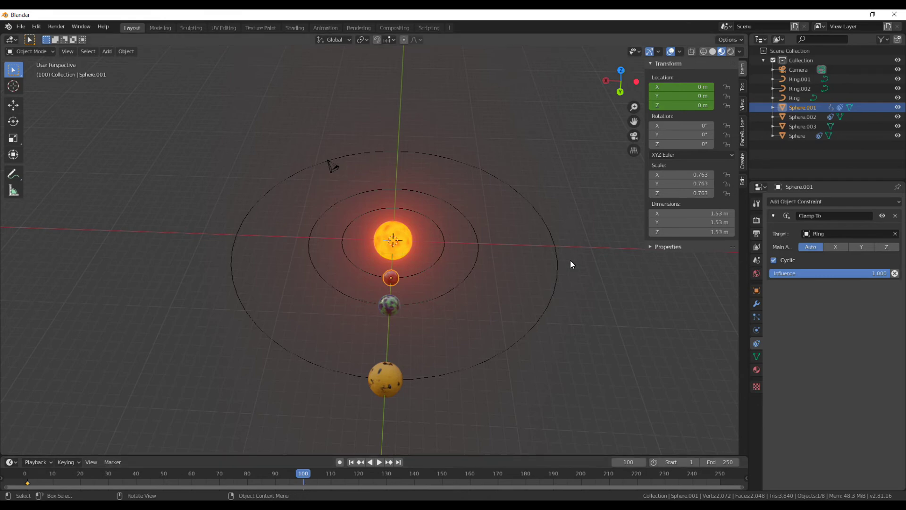
key(g)
key(x)
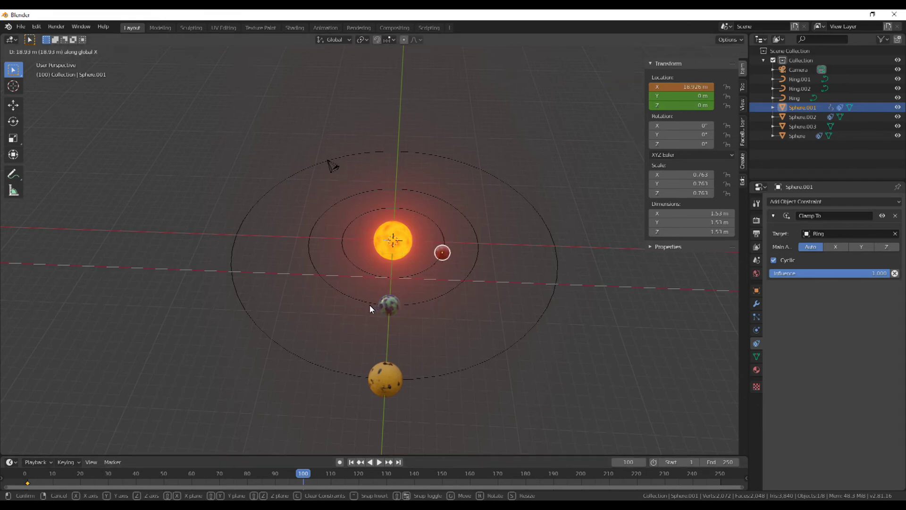
click(245, 312)
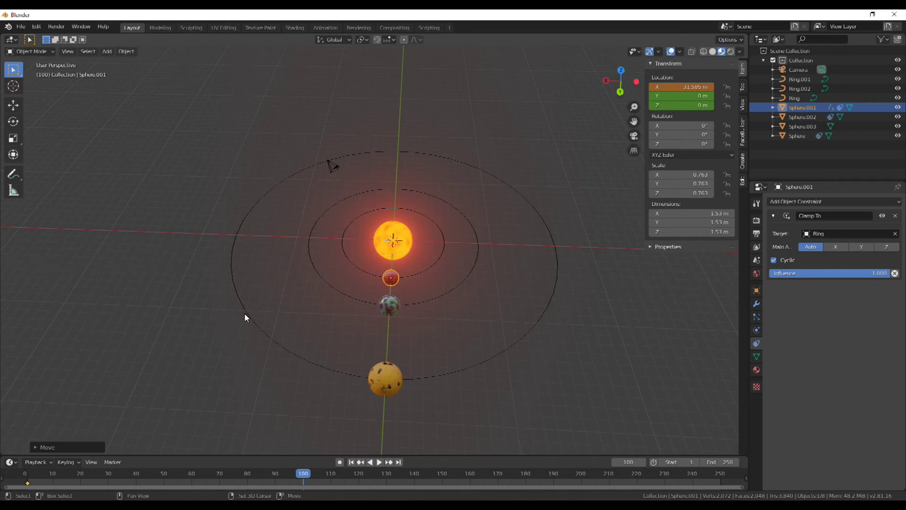
key(i)
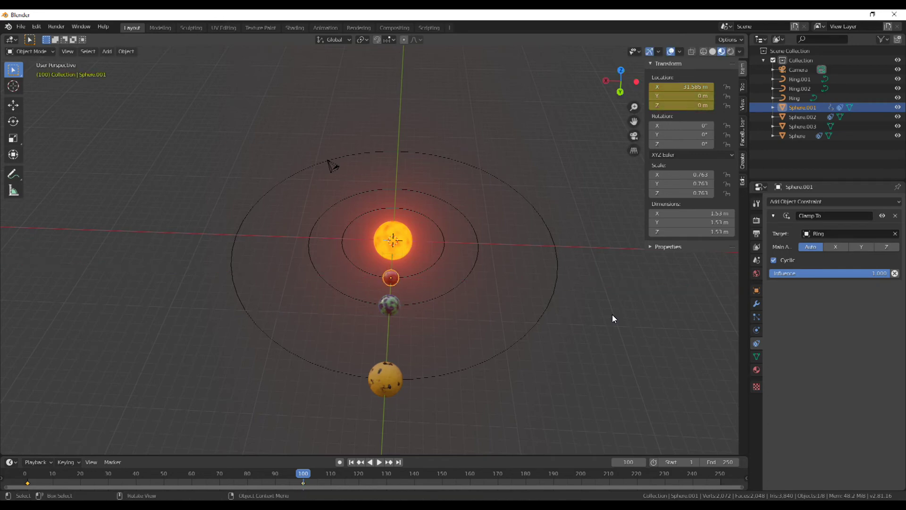
Set the scene end frame to 100 and play the animation from the start.
double_click(722, 462)
text(100)
key(Return)
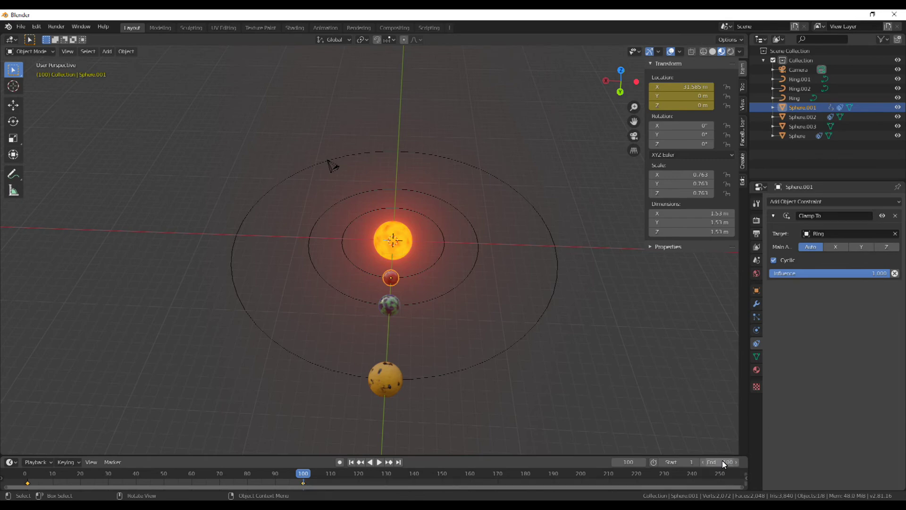
click(111, 472)
key(space)
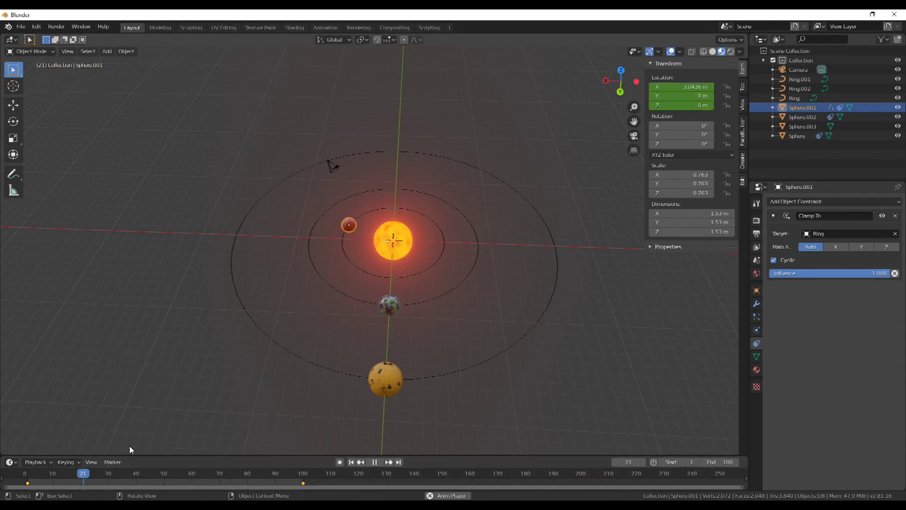
key(space)
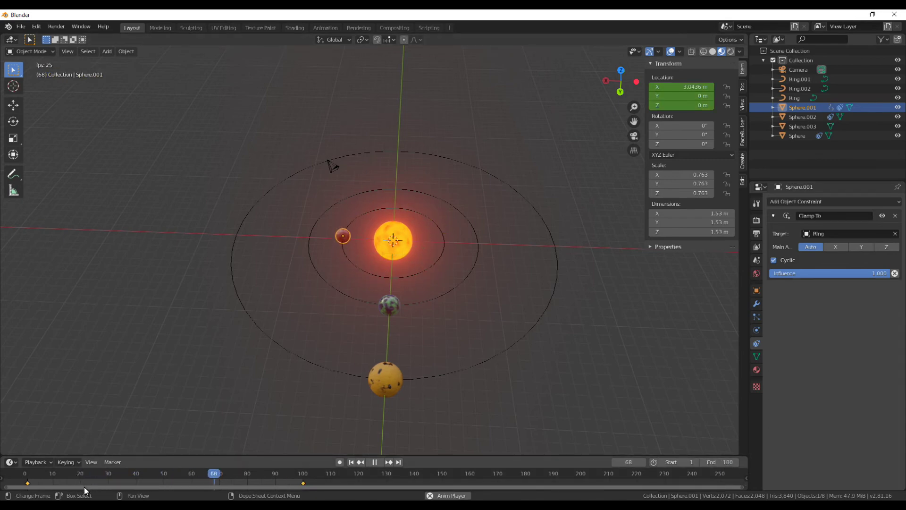
Set the red planet's keyframe interpolation to Linear.
right_click(29, 482)
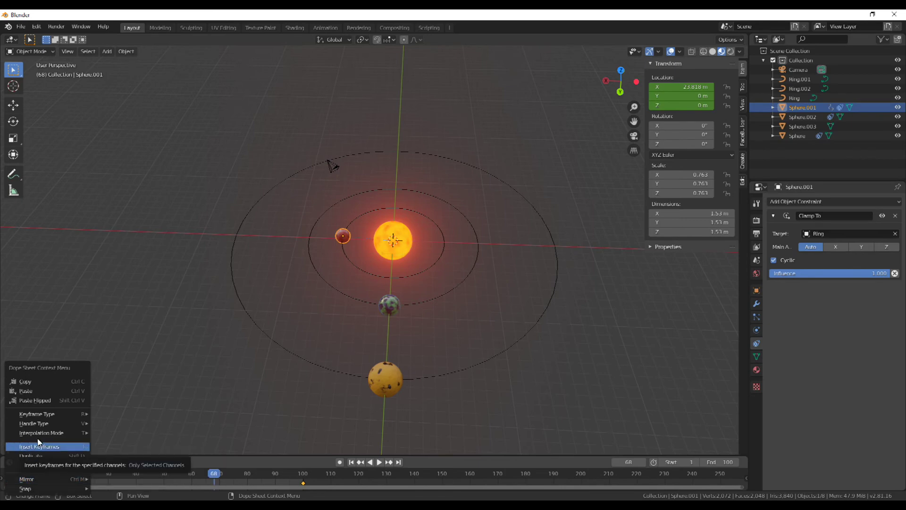
mouse_move(57, 432)
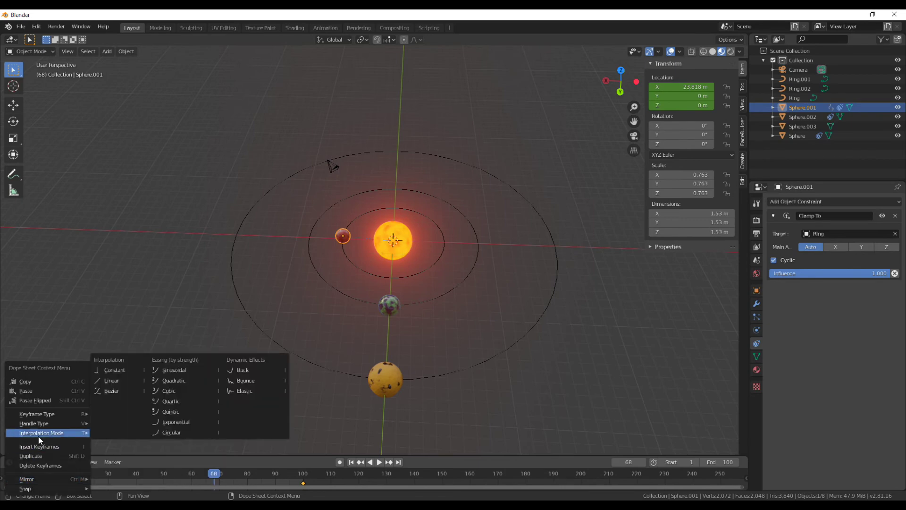
click(120, 379)
scroll(381, 320, up, 2)
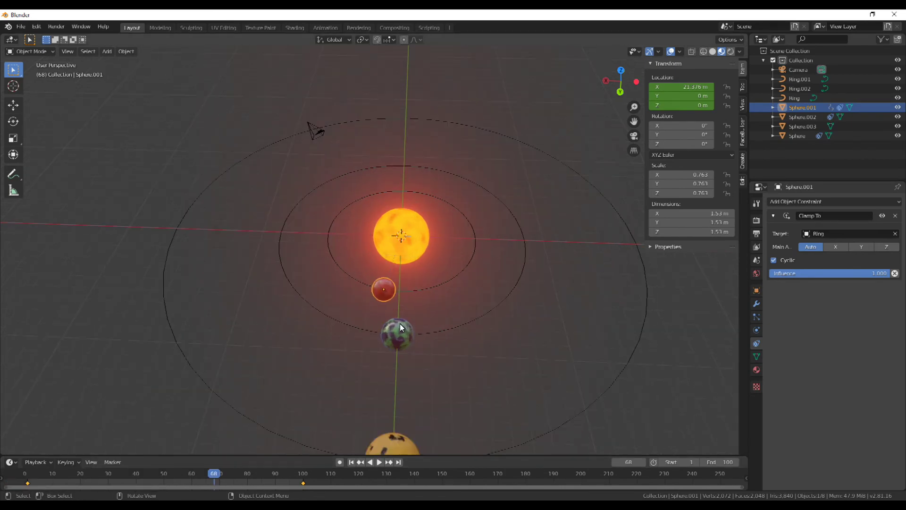
click(399, 327)
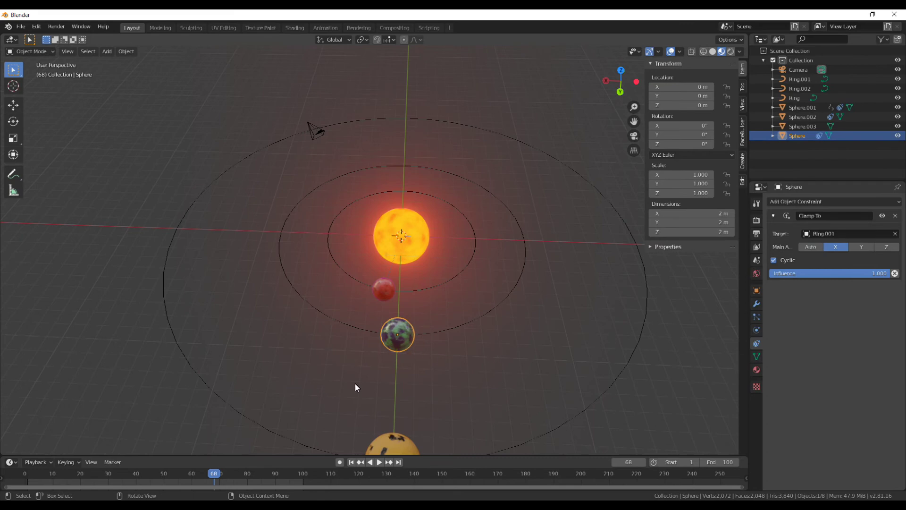
Keyframe the green planet's location at frame 1, then move it along X and keyframe it at frame 100.
click(352, 462)
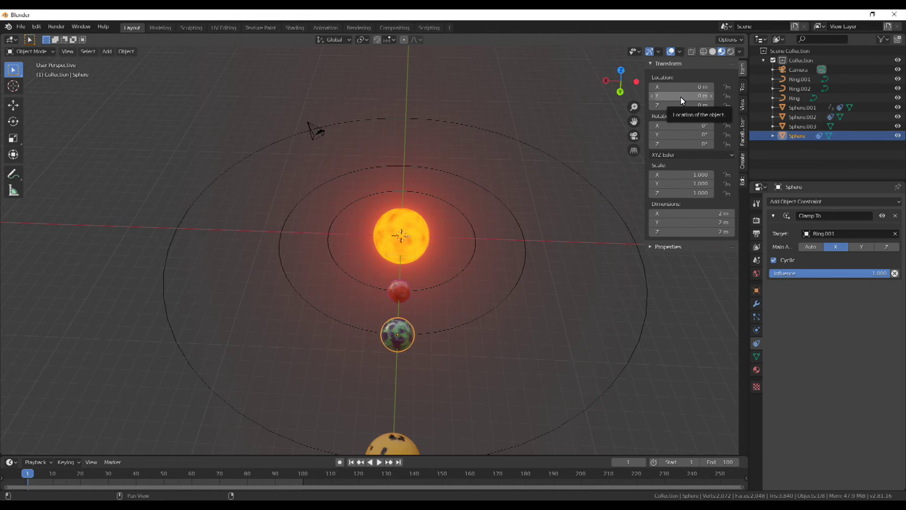
key(i)
key(shift+Right)
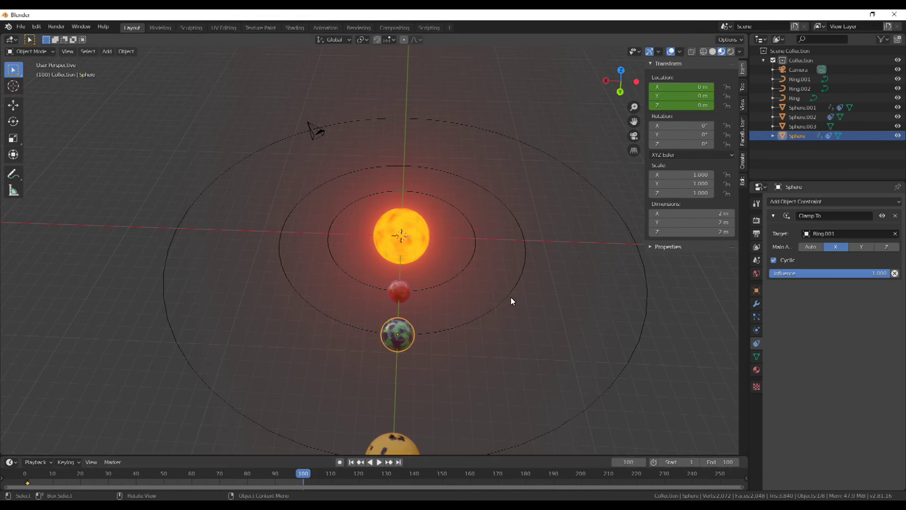
key(g)
key(x)
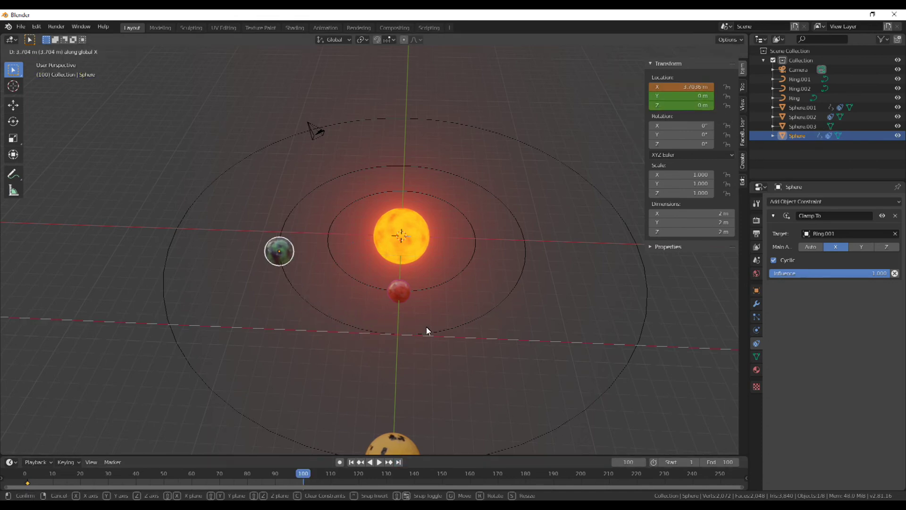
click(676, 402)
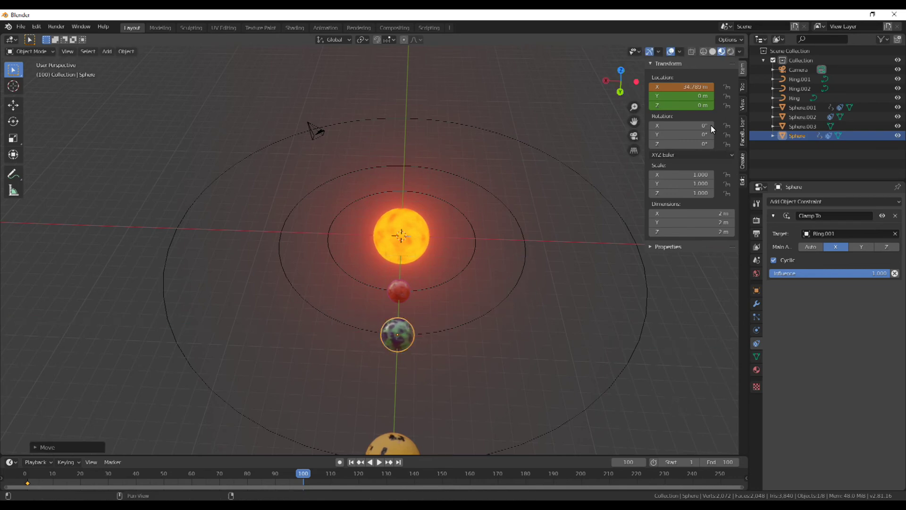
key(i)
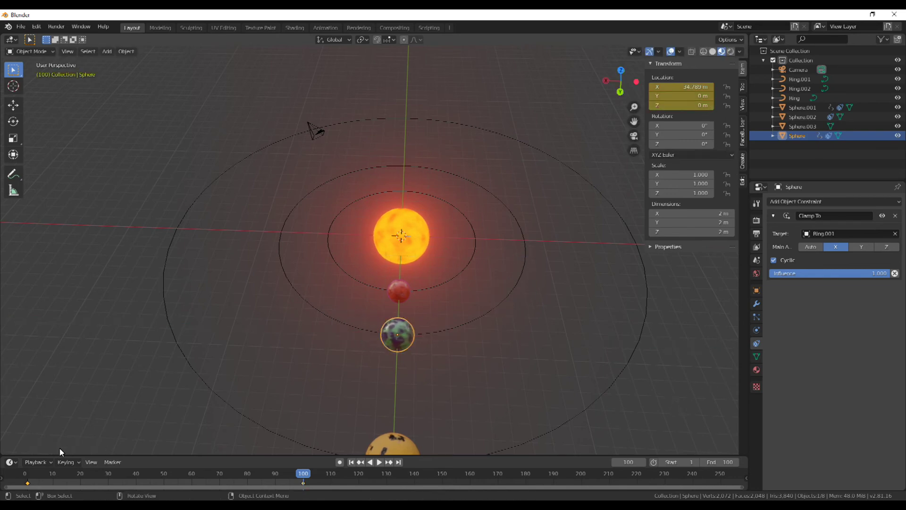
Set the green planet's keyframe interpolation to Linear.
right_click(28, 481)
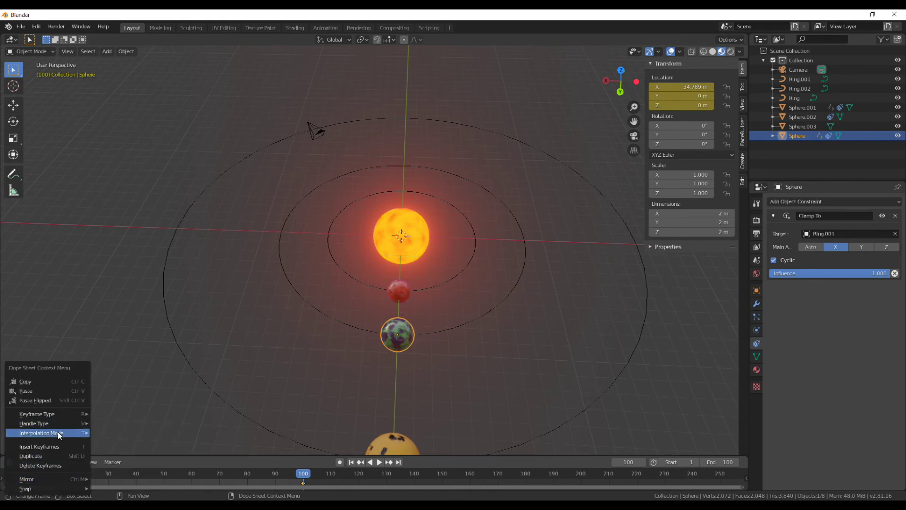
mouse_move(63, 431)
click(114, 378)
shift+scroll(472, 330, down, 3)
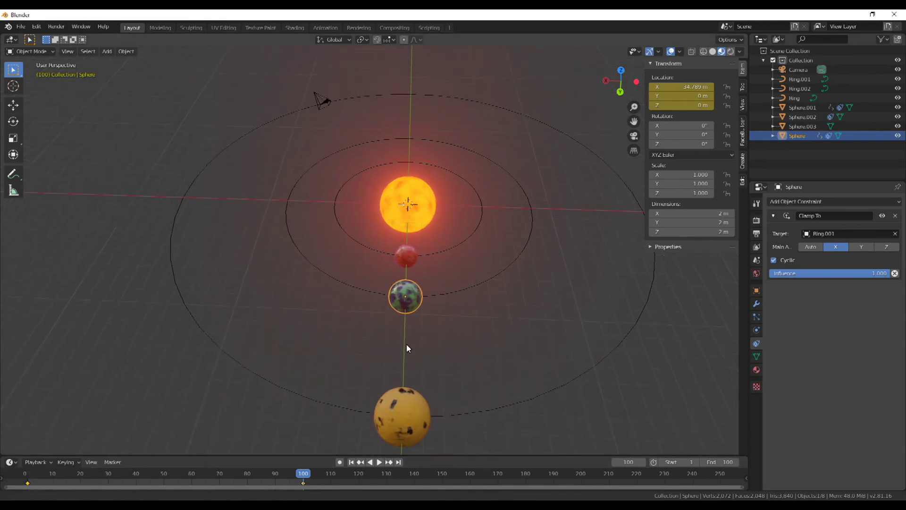
Play the orbit animation, then bring up the render settings and Voronoi feature options.
click(399, 388)
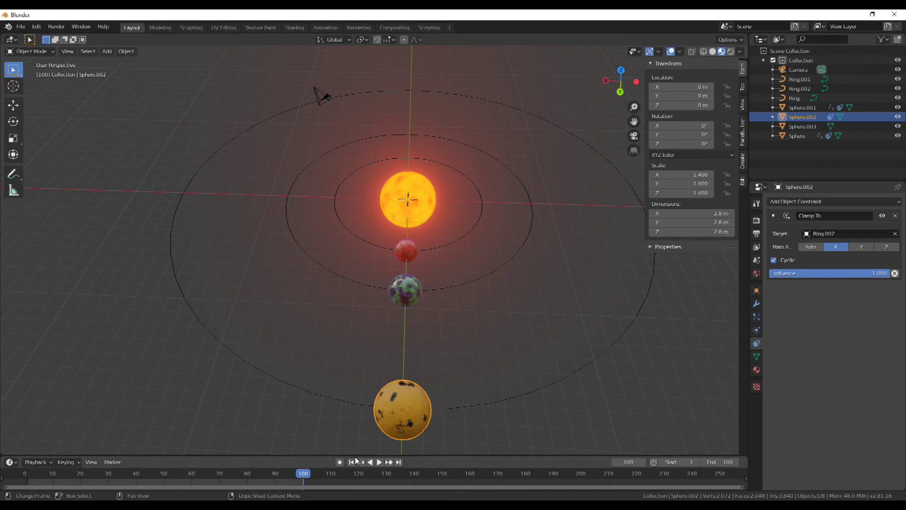
middle_drag(637, 142, 717, 248)
key(space)
click(756, 219)
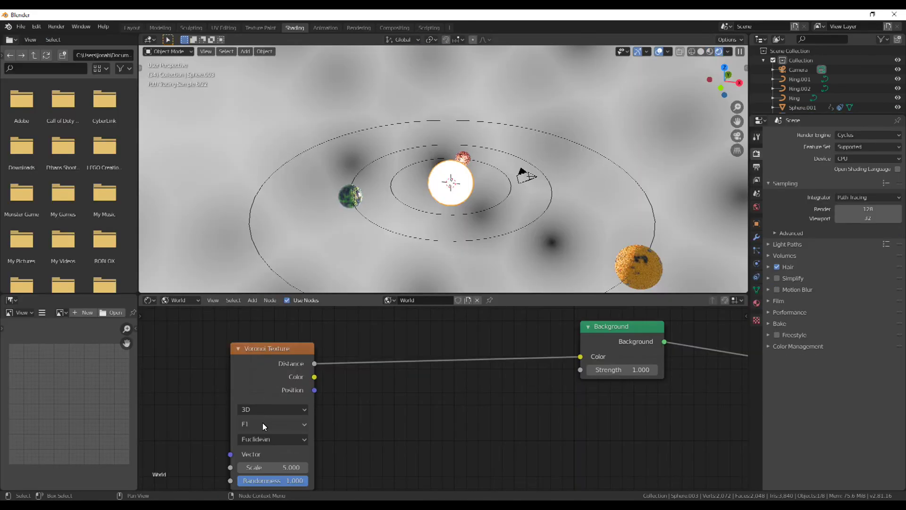
click(262, 423)
Set the Voronoi feature to Smooth F1 and insert a ColorRamp between Voronoi and Background.
click(275, 384)
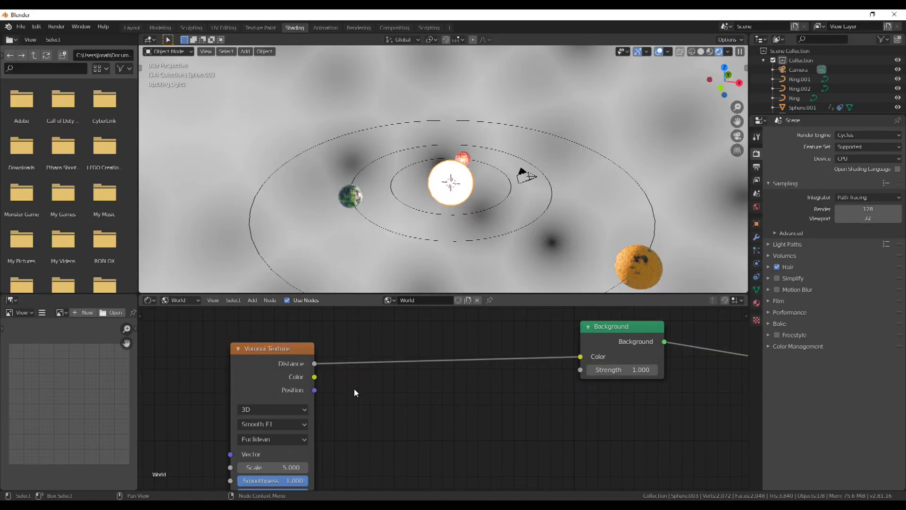
key(shift+a)
mouse_move(390, 456)
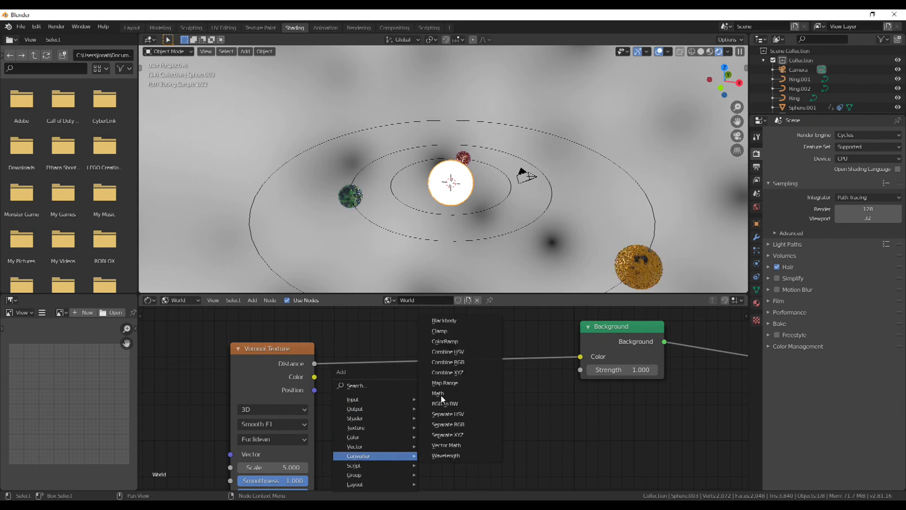
click(444, 341)
click(382, 372)
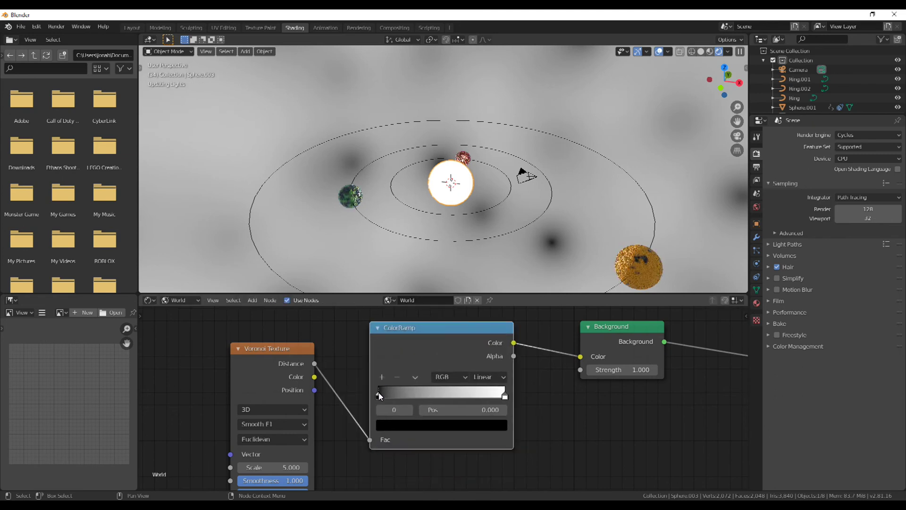
Move the star ramp stops to 0.236 and 0.000, and the sun ramp stop to 0.000.
drag(379, 395, 409, 397)
drag(505, 397, 381, 398)
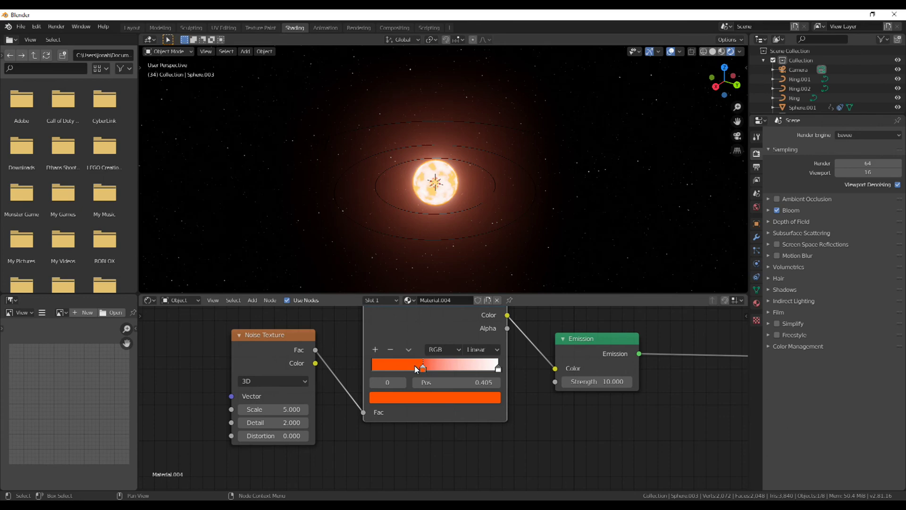
drag(416, 369, 368, 368)
middle_drag(419, 226, 492, 199)
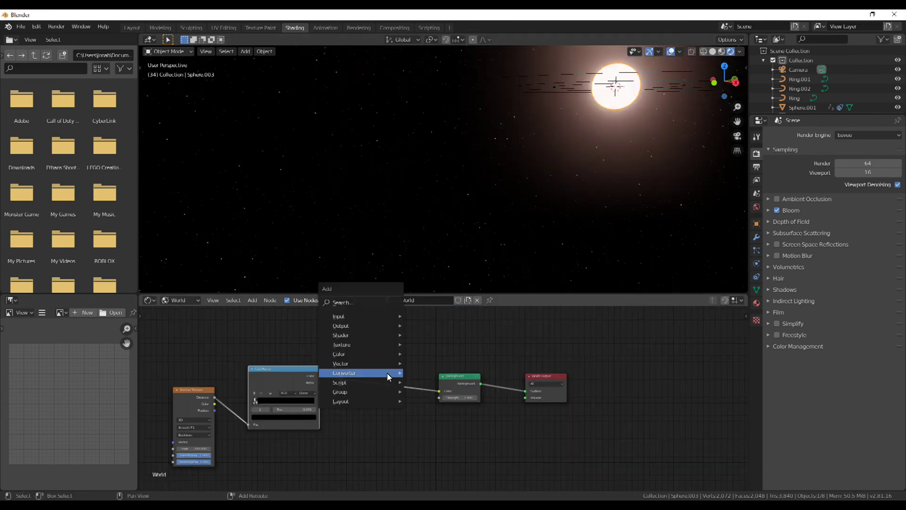
Insert a MixRGB node before the Background and add a Noise Texture node.
mouse_move(388, 373)
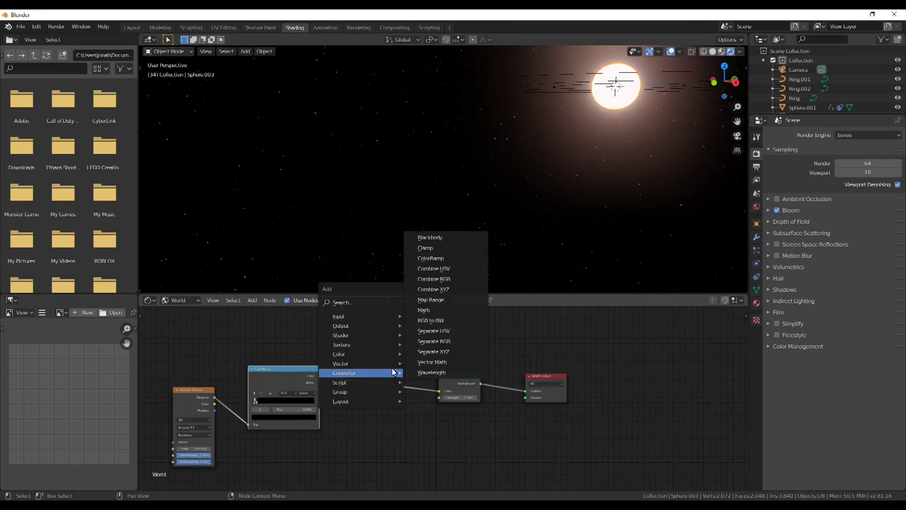
mouse_move(377, 354)
click(425, 402)
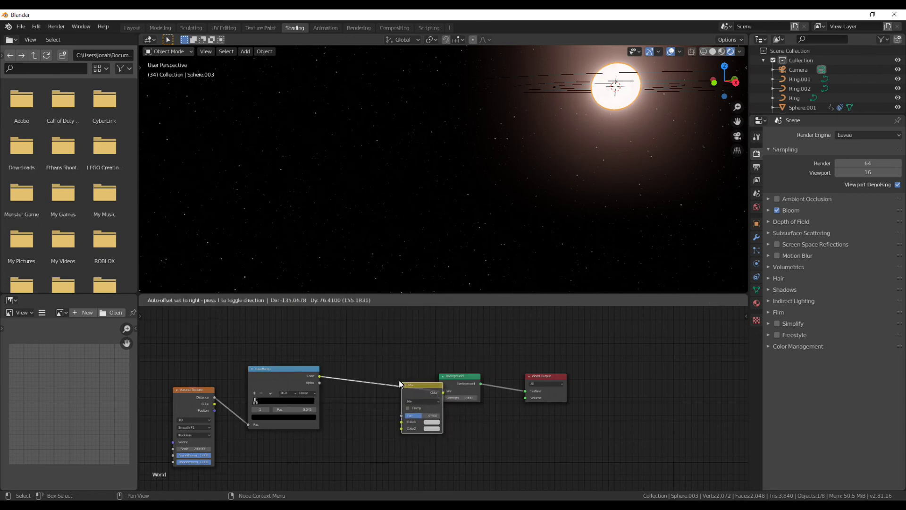
click(371, 362)
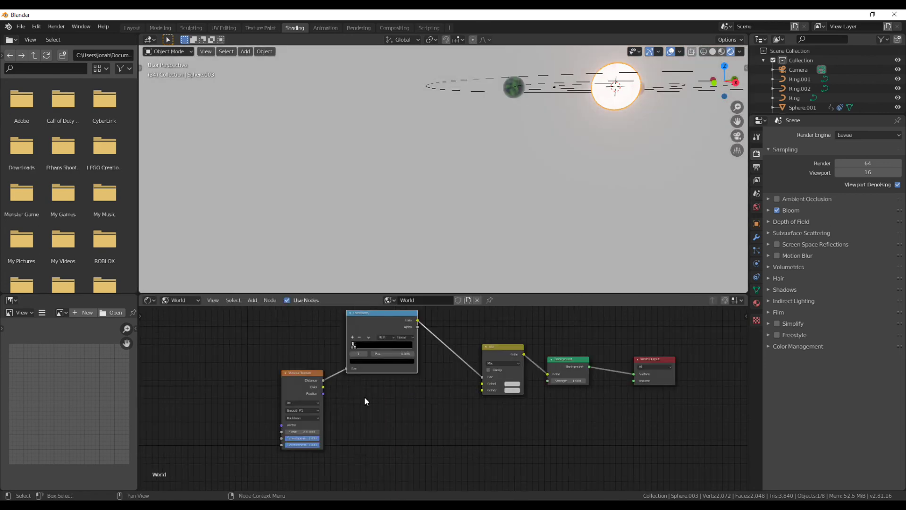
key(shift+a)
mouse_move(369, 400)
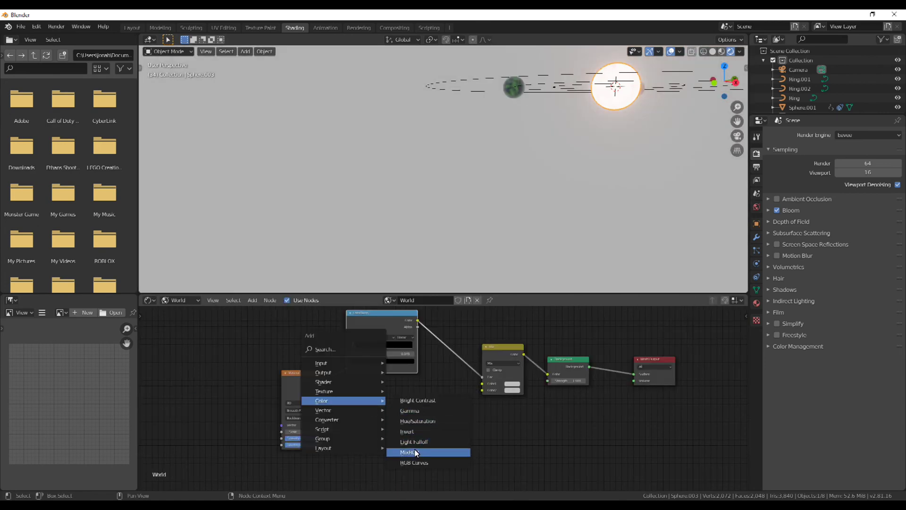
mouse_move(351, 390)
click(425, 342)
click(356, 385)
Darken the Mix node's first colour to near black and connect Noise Color to its second colour.
click(512, 383)
click(557, 335)
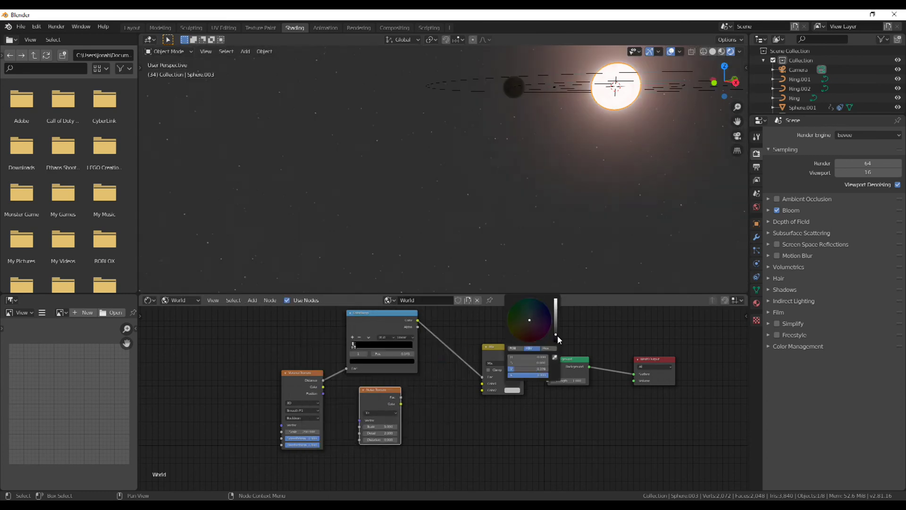
scroll(394, 415, up, 2)
drag(380, 407, 500, 386)
middle_drag(481, 242, 281, 116)
Preview the scene in Rendered shading with the Cycles render engine.
key(z)
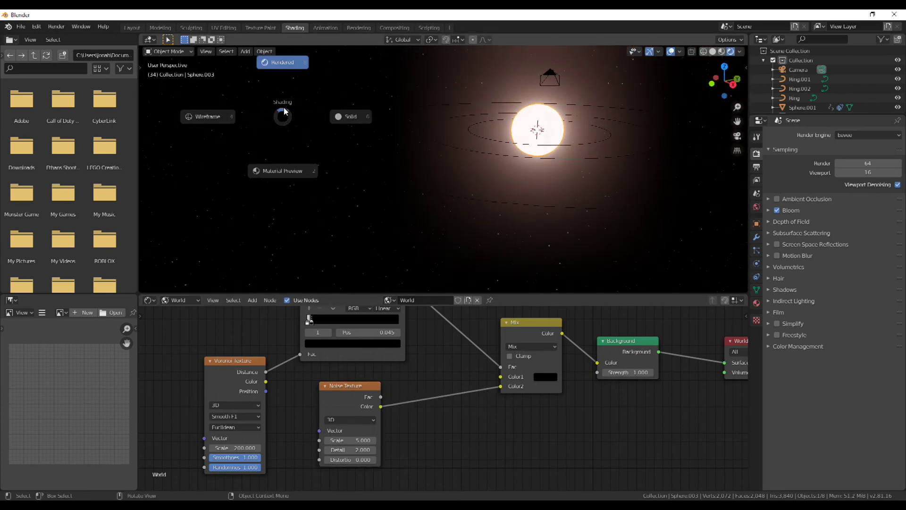
click(260, 71)
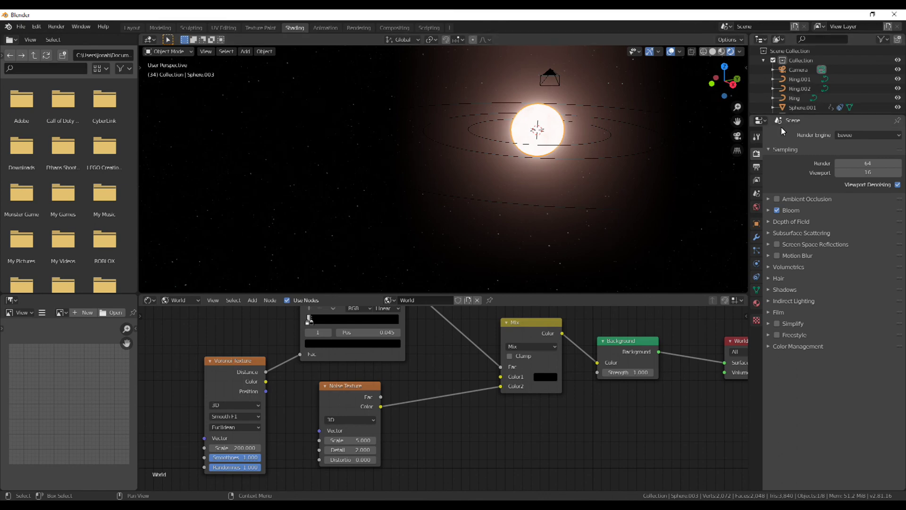
click(853, 135)
click(856, 166)
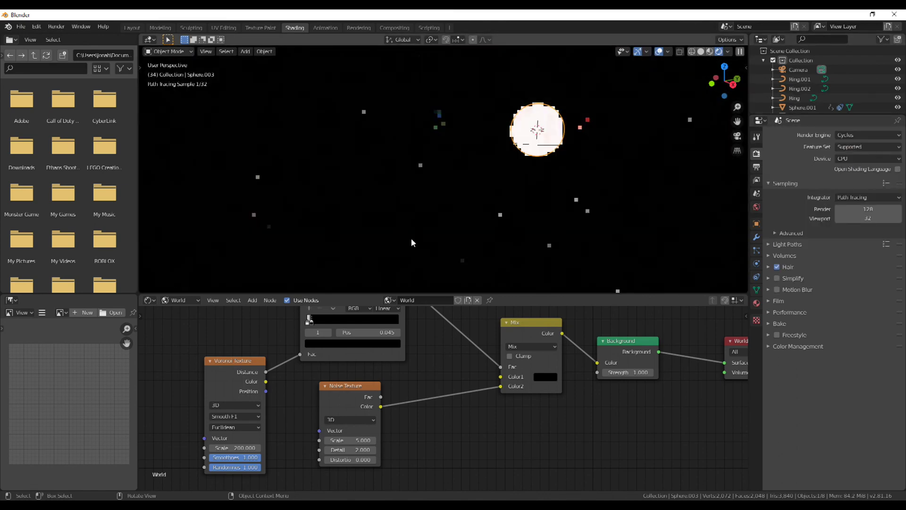
click(193, 299)
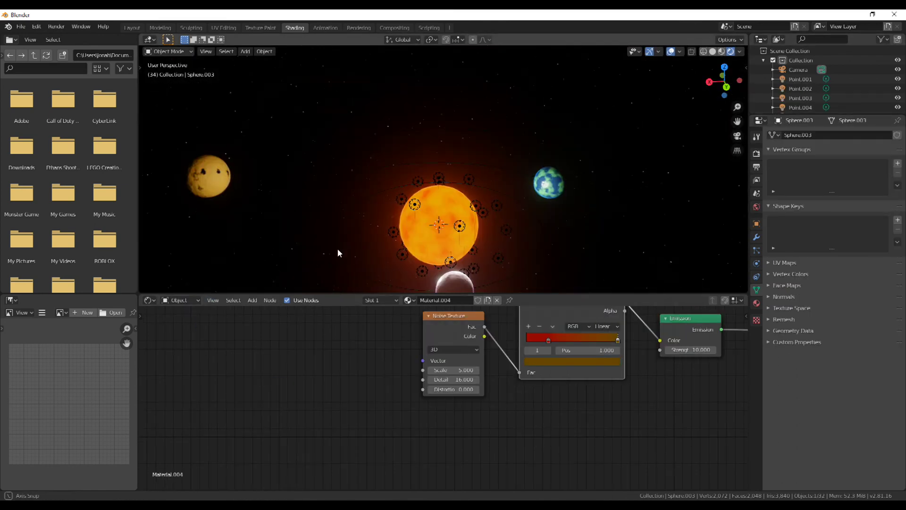
middle_drag(252, 244, 505, 242)
Return to the Layout workspace and play the orbit animation from the start.
click(132, 28)
middle_drag(244, 137, 415, 208)
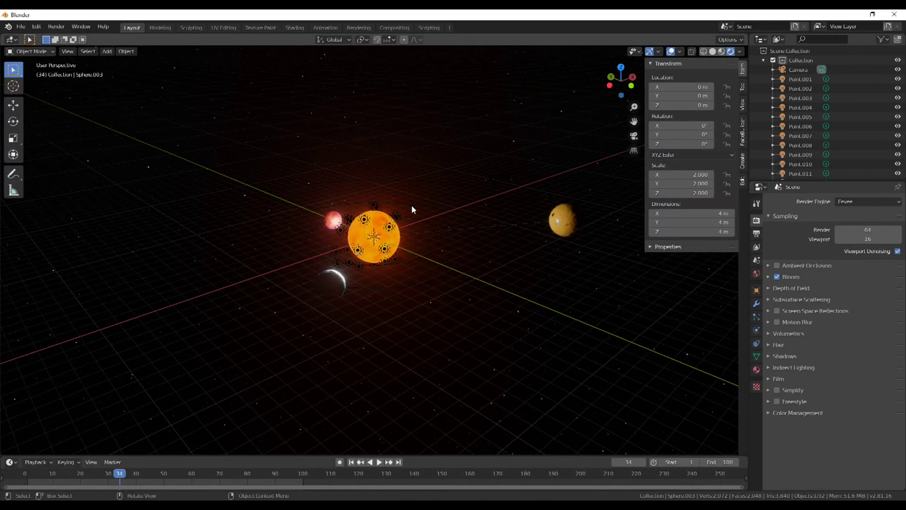
click(352, 462)
key(space)
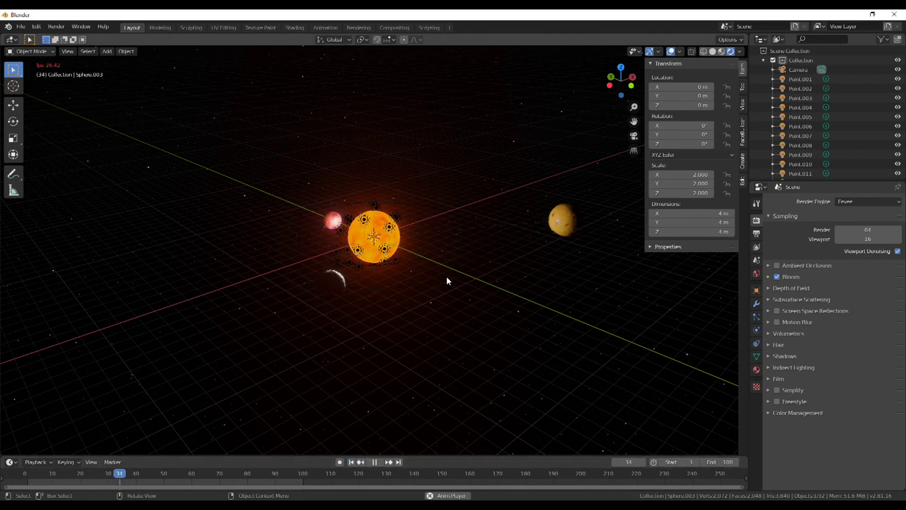
middle_drag(446, 275, 409, 292)
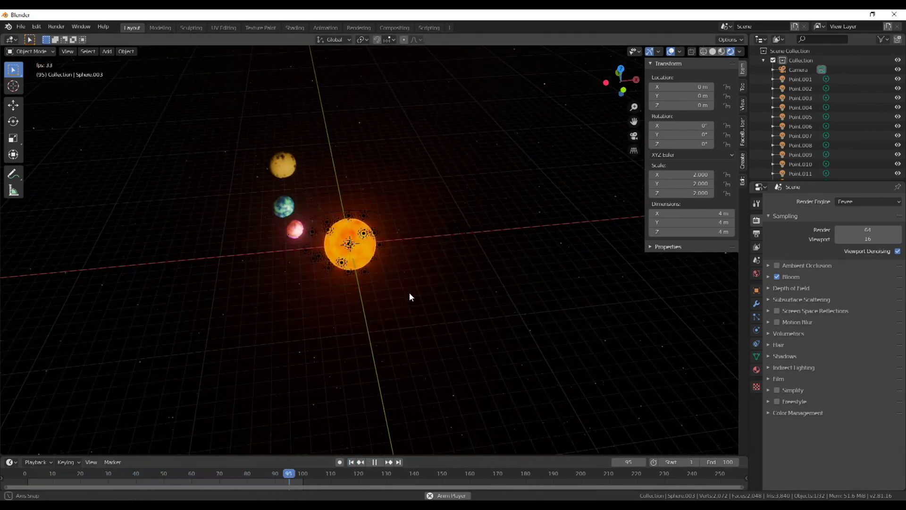